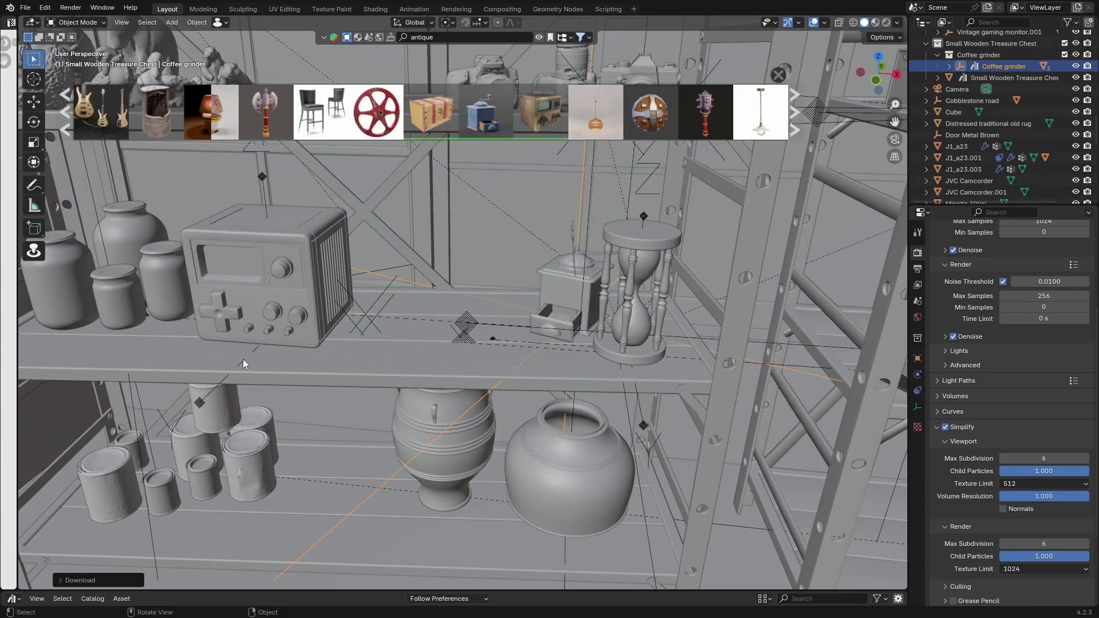
Rotate the coffee grinder on the shelf around the global Z axis.
key("r")
key("z")
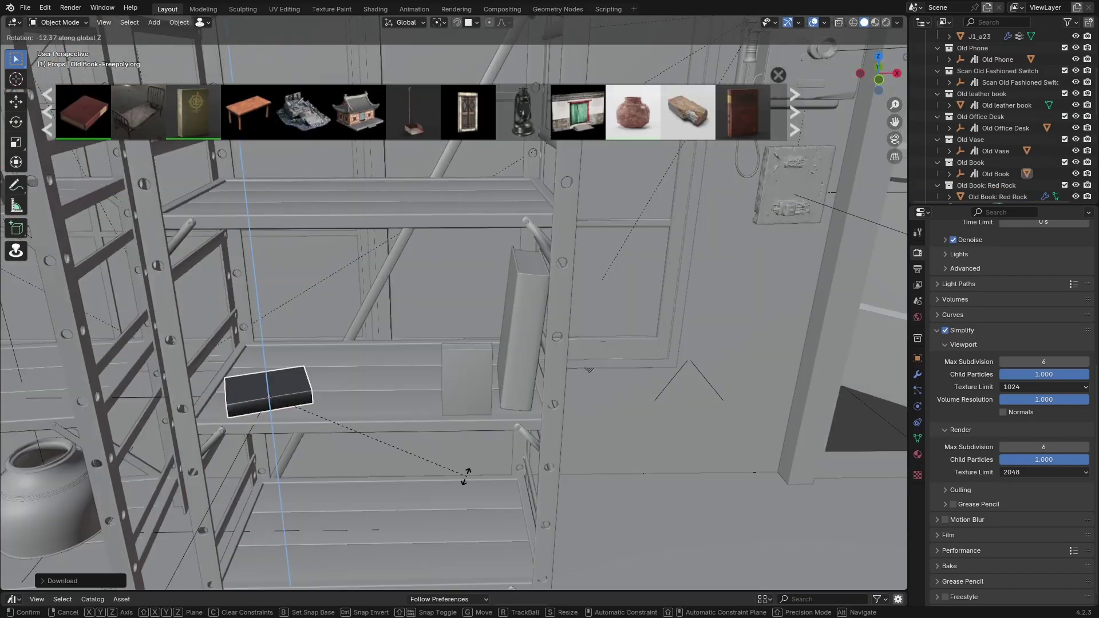
Scale the dark old book lying on the shelf and rotate a book around the global Z axis.
key("s")
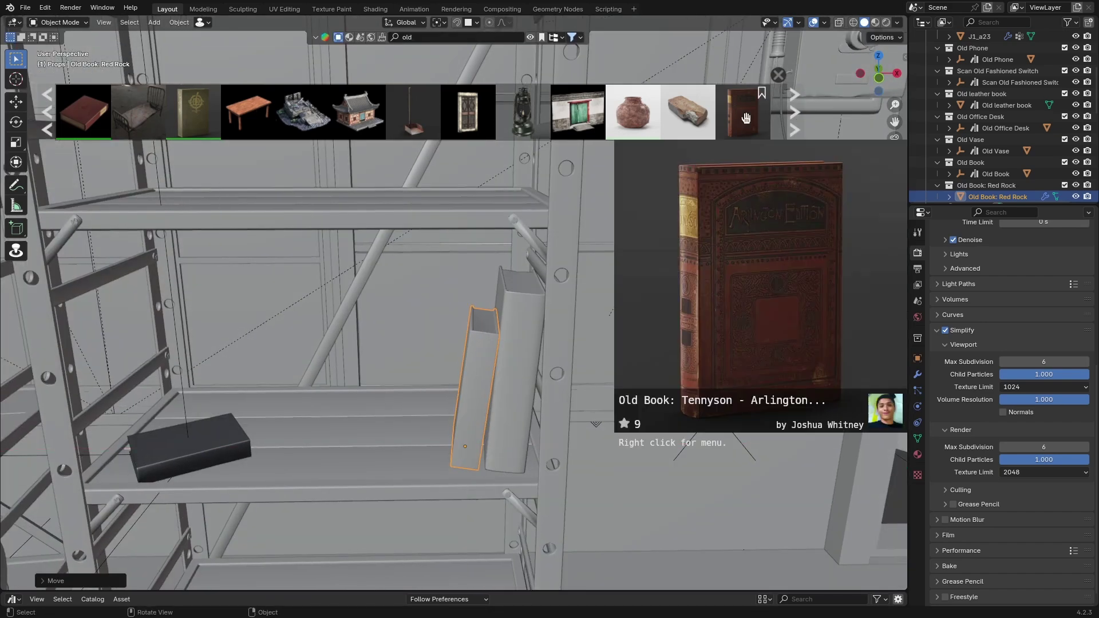
key("r")
key("z")
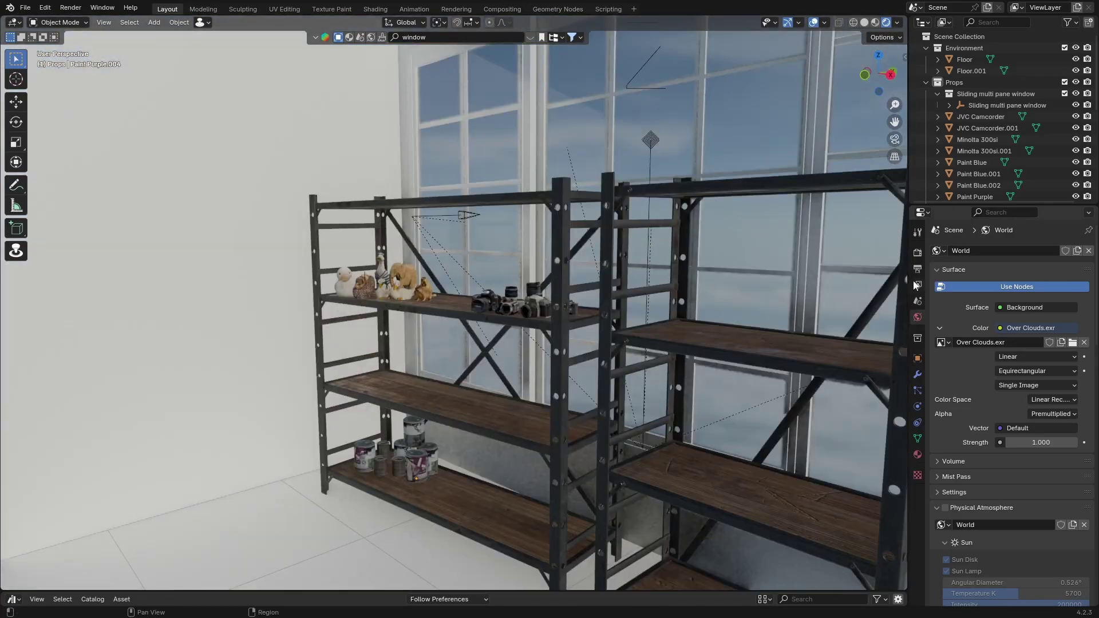
Set the scene's render engine to Cycles.
left_click(917, 252)
left_click(1045, 251)
left_click(1017, 290)
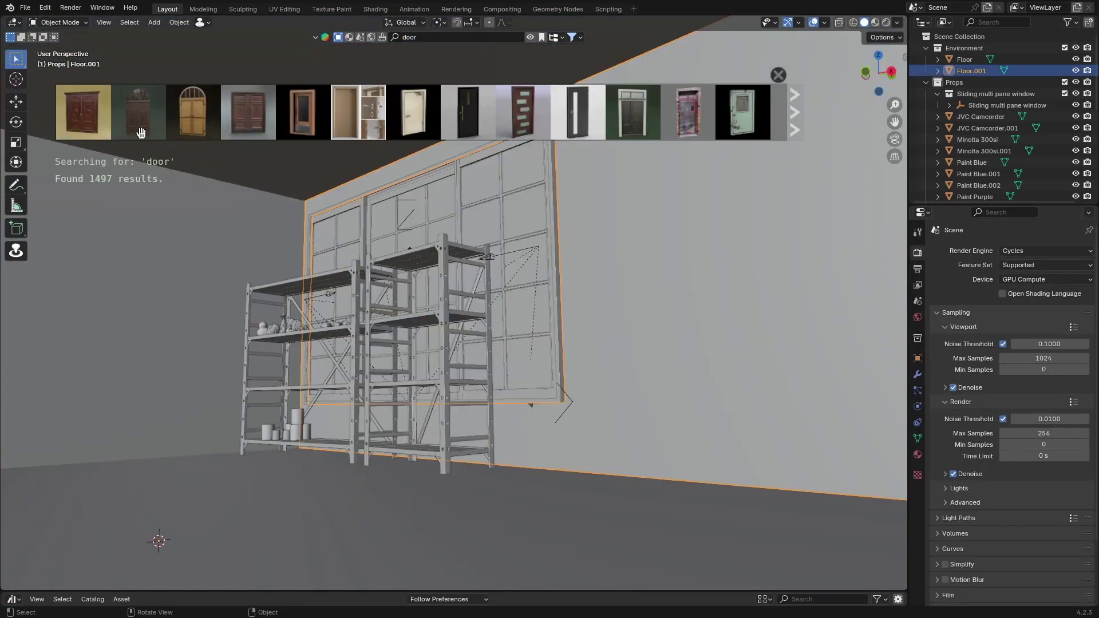
Browse further door assets in the library and pick one for the room.
left_click(793, 126)
left_click(138, 111)
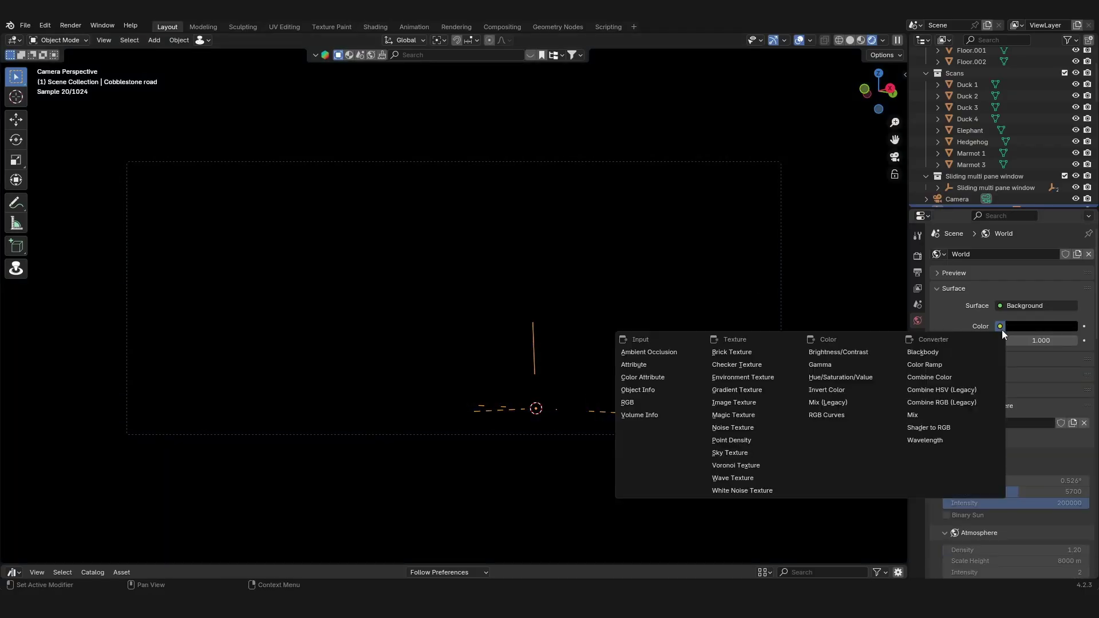
Assign a Sky Texture to the world color and set its sun rotation to about -32.8°.
left_click(781, 450)
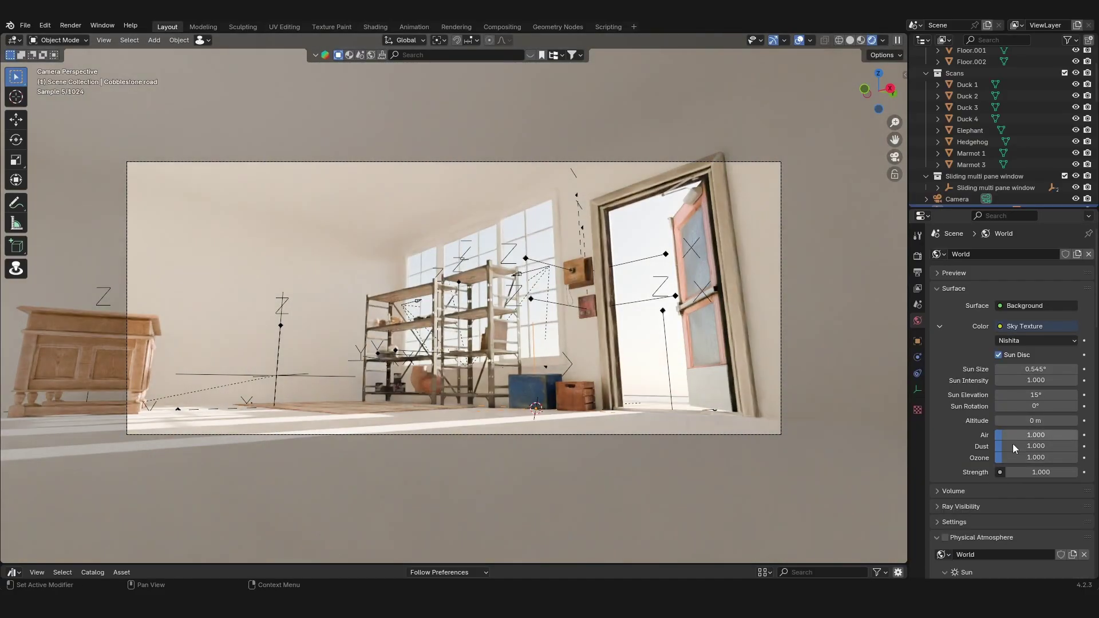
left_click_drag(1012, 457, 1063, 458)
key("Return")
mouse_move(1036, 406)
left_mouse_down()
mouse_move(1013, 406)
mouse_move(1019, 395)
mouse_move(1059, 395)
mouse_move(1031, 406)
left_mouse_up()
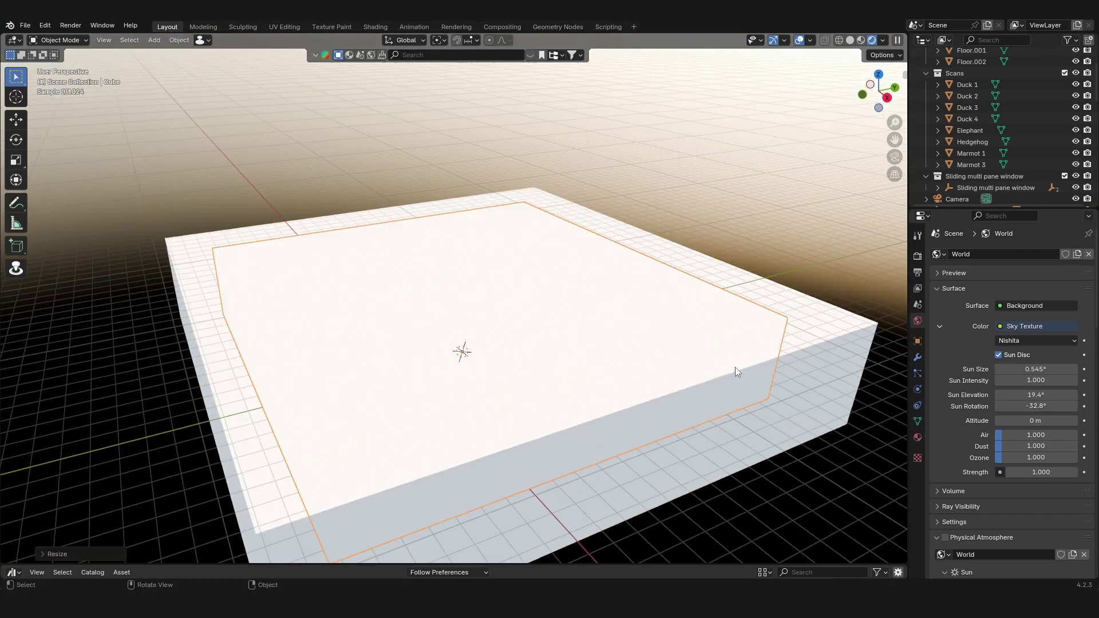
Create a new material for the large cube enclosing the room.
scroll(737, 372, "down", 5)
middle_click_drag(848, 358, 488, 398)
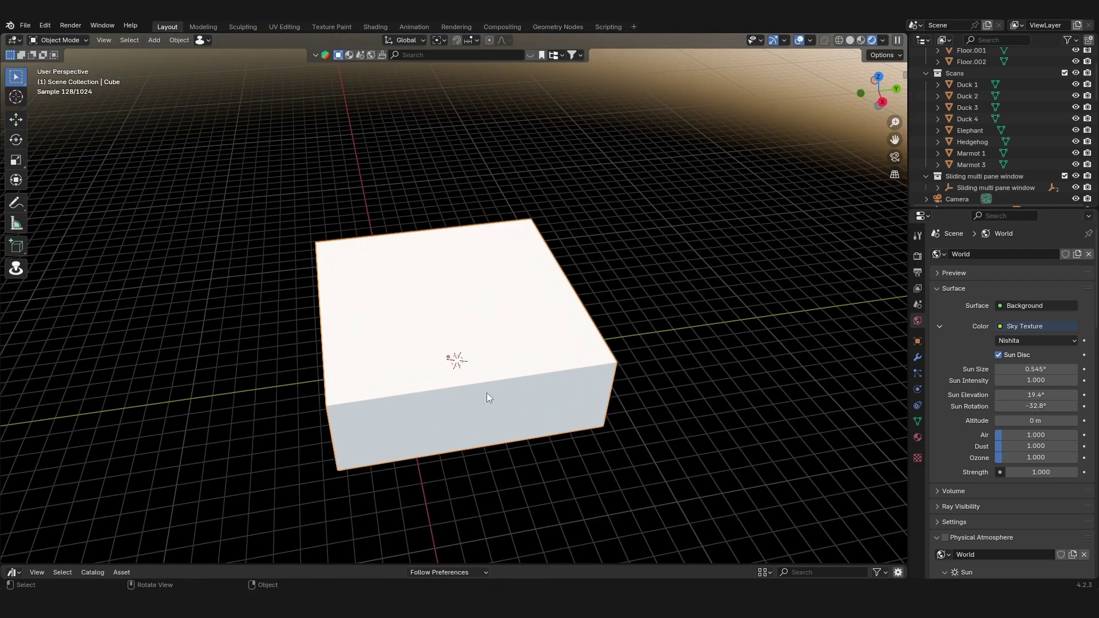
key("KP_0")
left_click(917, 437)
double_click(979, 302)
left_click(1012, 353)
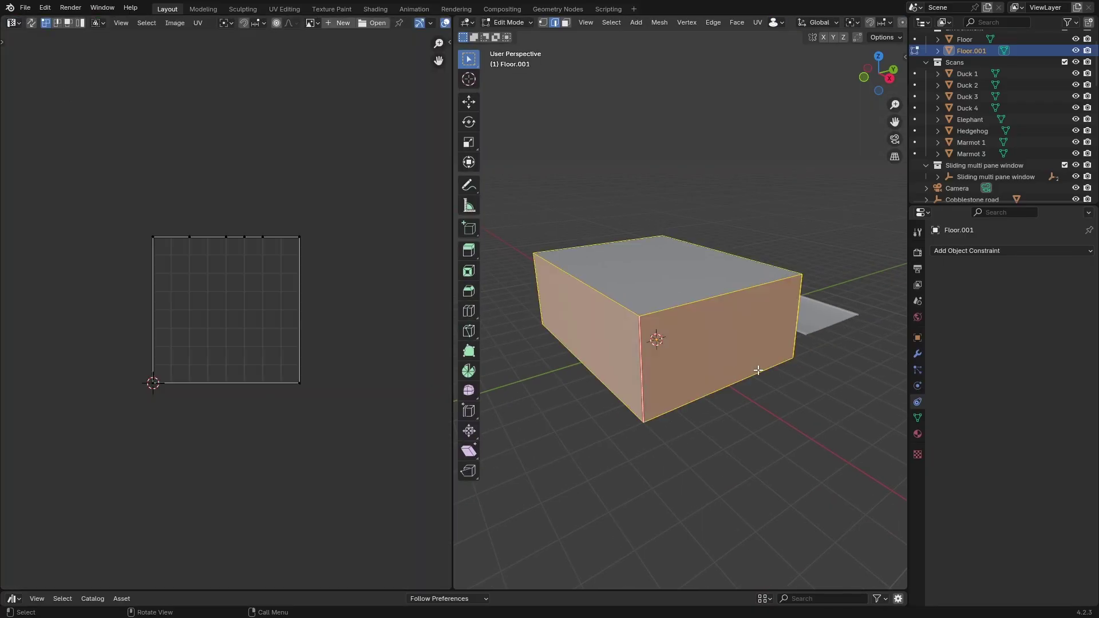
Unwrap the selected wall faces of Floor.001 and scale their UVs by 2.
key("u")
left_click(622, 336)
left_click(685, 302)
key("r")
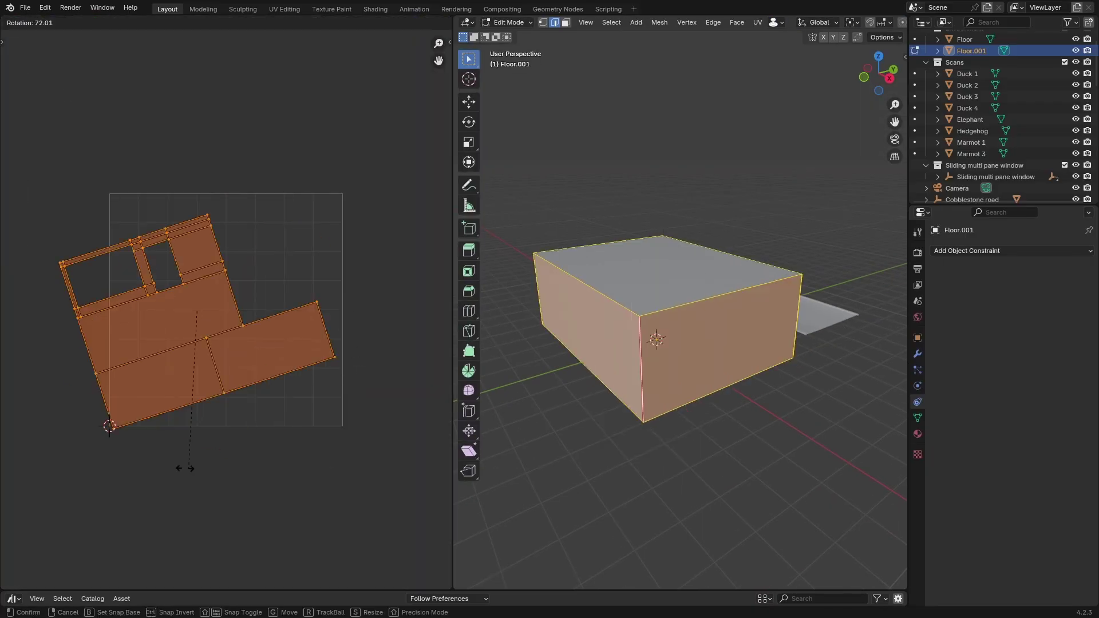
key("Escape")
type("s2")
key("Return")
key("Tab")
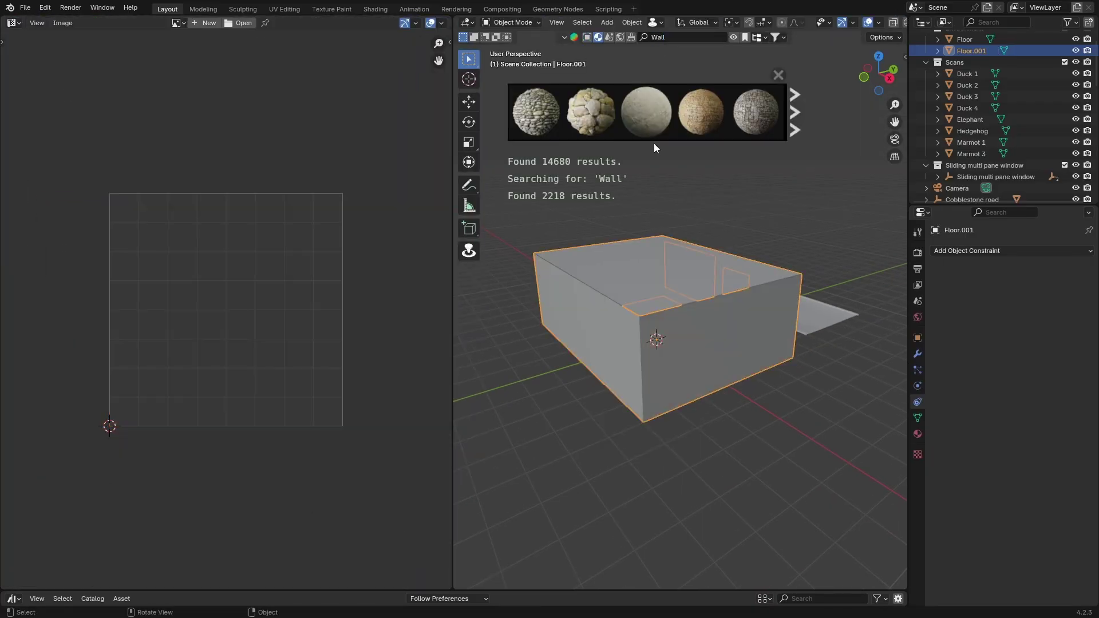
Apply the smooth beige wall material from the library to Floor.001 and enlarge the 3D viewport in camera view.
left_click_drag(646, 112, 656, 278)
key("KP_0")
left_click_drag(452, 312, 184, 311)
Select all faces of the Floor.001 mesh and unwrap them again for the wall texture.
key("Tab")
key("a")
key("Tab")
key("Tab")
scroll(95, 362, "down", 3)
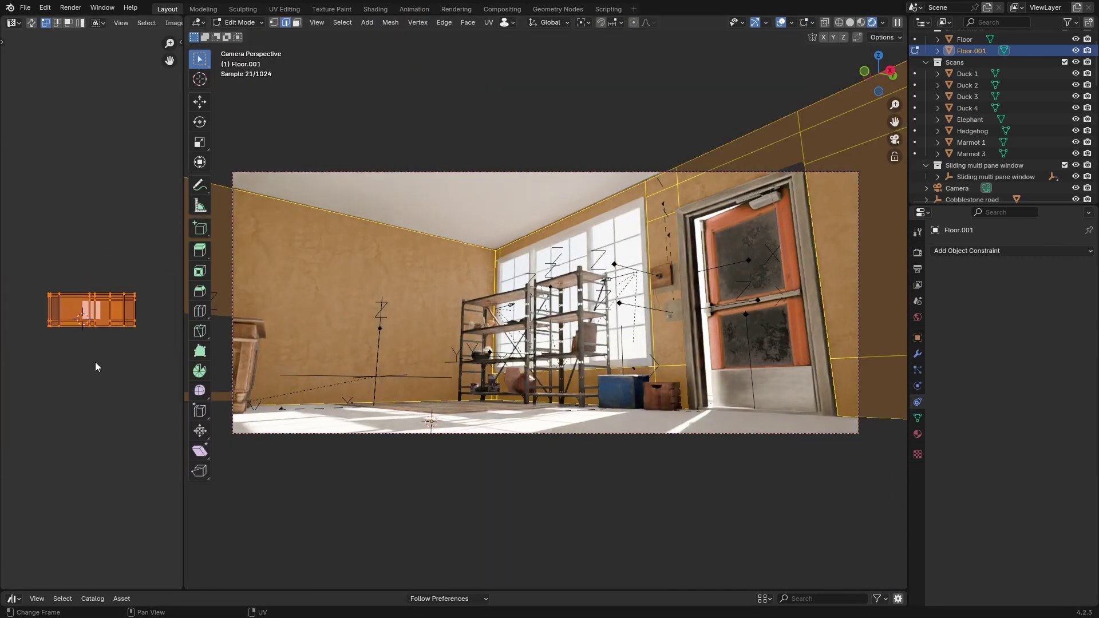
key("u")
left_click(86, 367)
scroll(103, 378, "up", 5)
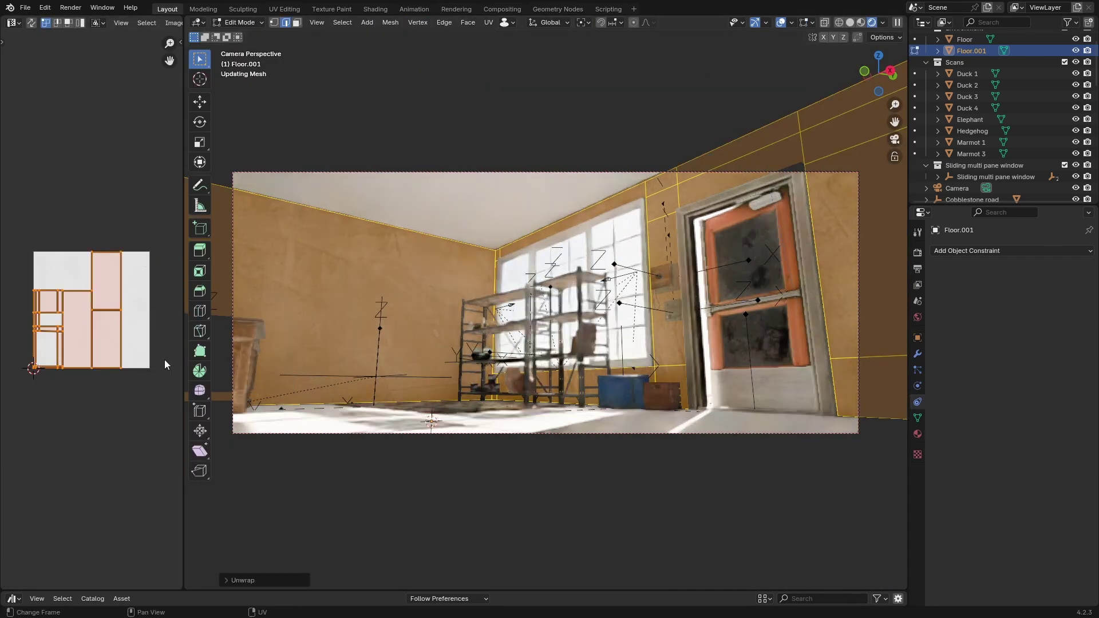
key("Tab")
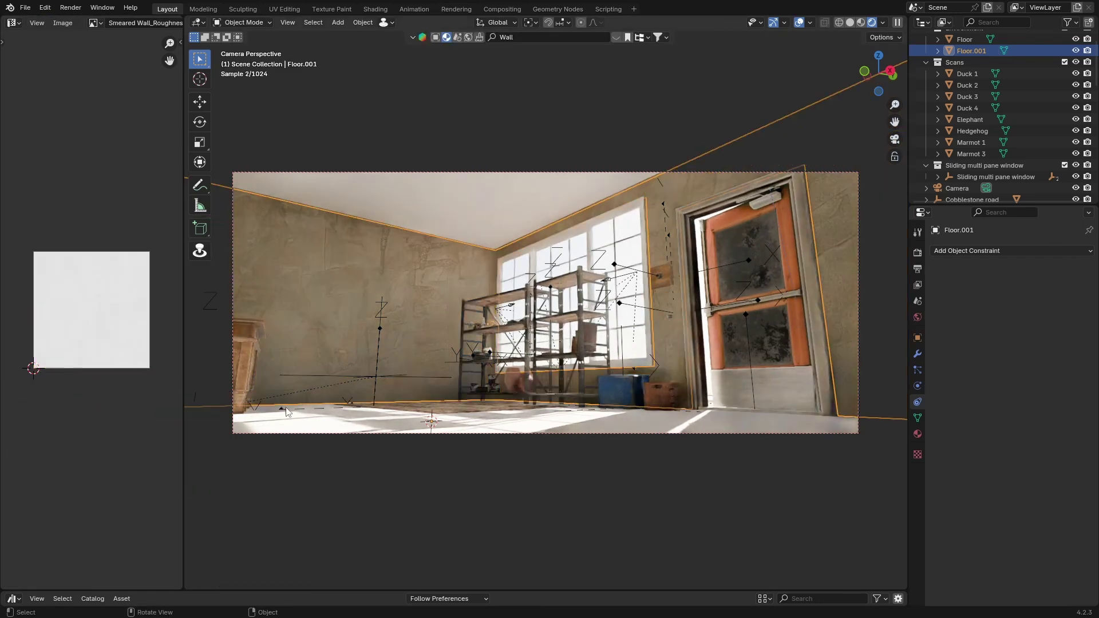
Shrink the UV editor to a narrow strip and hide the viewport overlays to show the clean rendered room.
left_click_drag(184, 373, 18, 372)
left_click(799, 22)
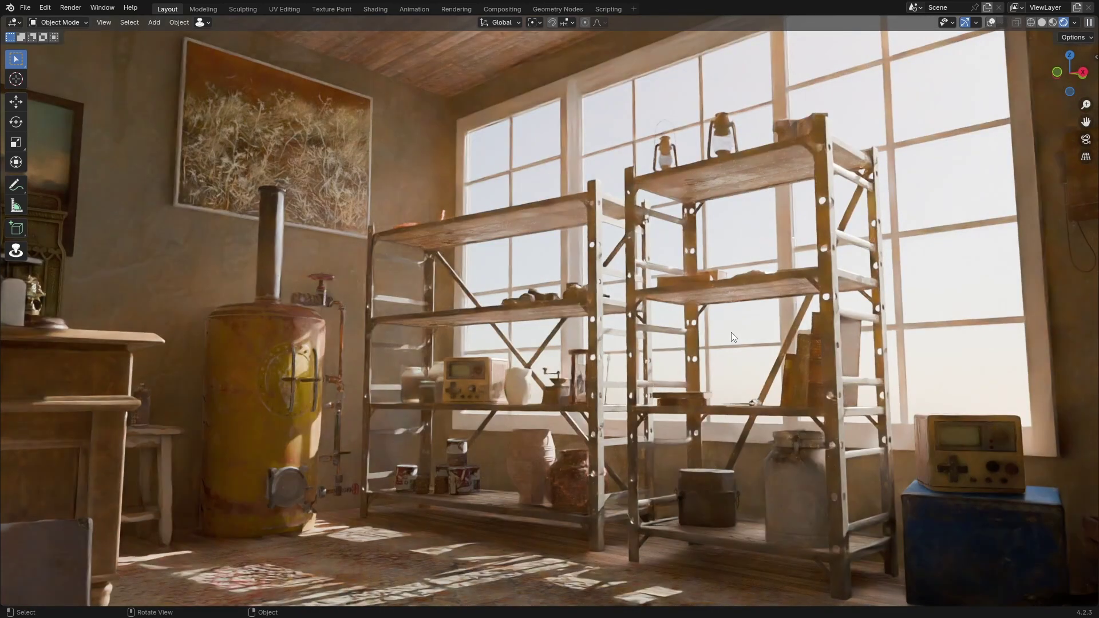
middle_click_drag(731, 332, 530, 324)
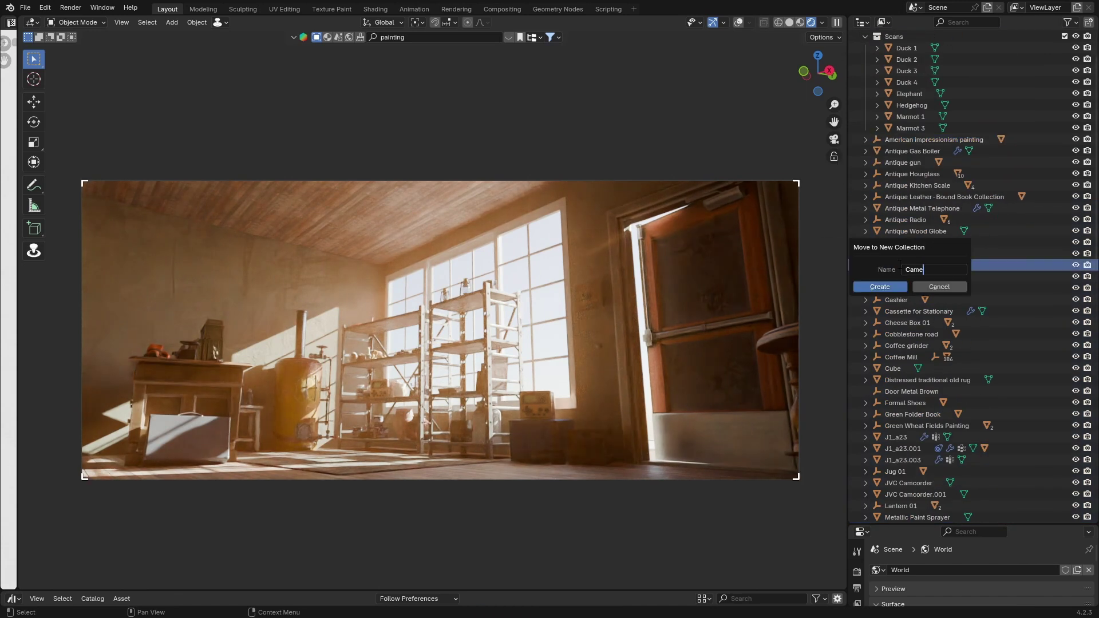
Move the camera into a new Cameras collection and gather the loose imported assets in a Blenderkit collection.
left_click(927, 286)
scroll(917, 442, "down", 10)
left_click(896, 460)
scroll(948, 294, "down", 10)
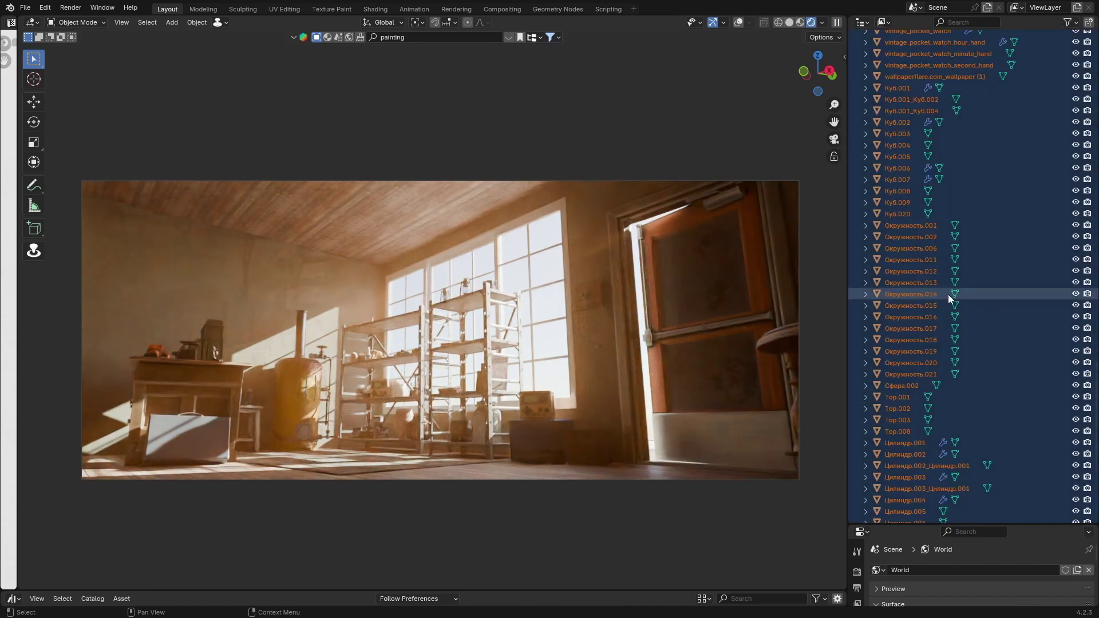
left_click_drag(913, 220, 910, 213)
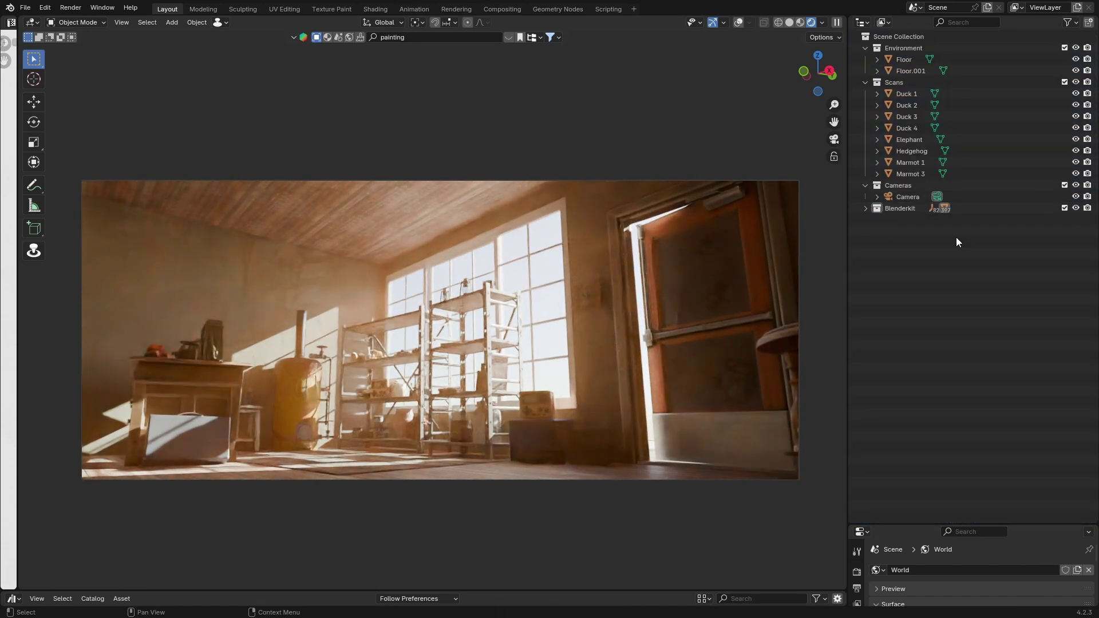
Rename the Floor.001 object to Wall.
left_click(909, 70)
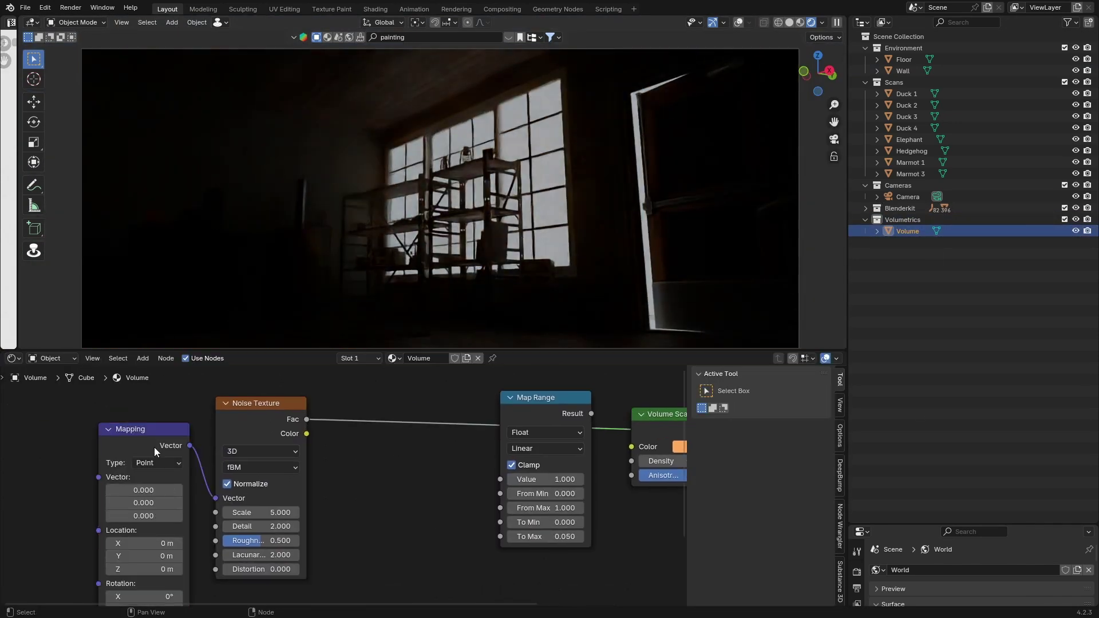
Connect the Noise Texture to the Map Range node in the Volume material.
left_click_drag(465, 413, 498, 458)
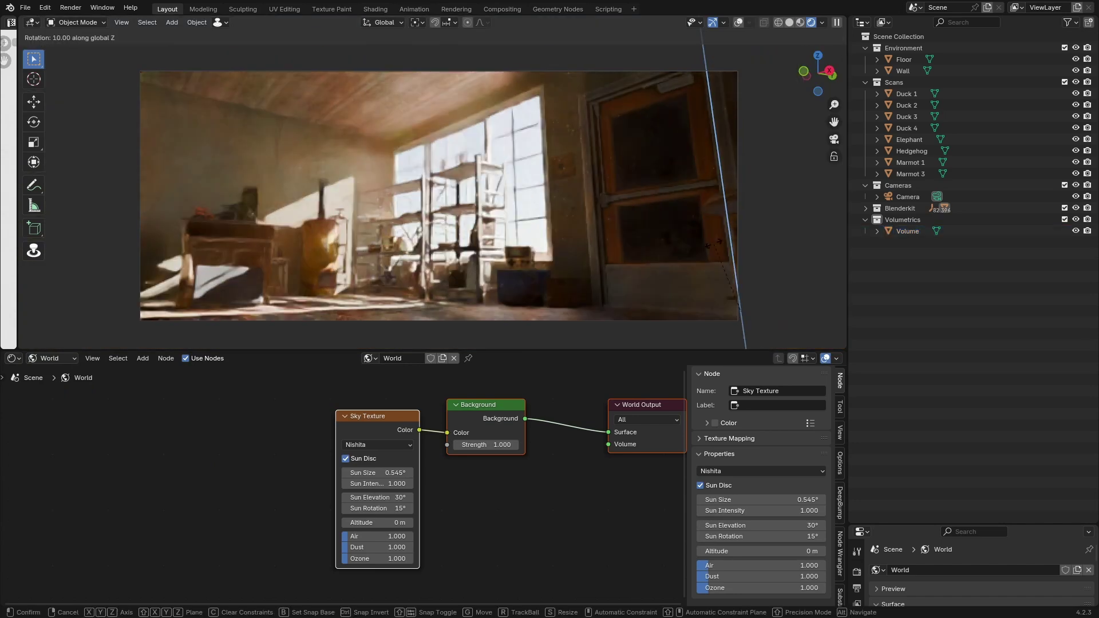
Adjust the sun elevation of the world's Sky Texture node.
scroll(343, 493, "up", 2)
mouse_move(412, 500)
left_mouse_down()
mouse_move(378, 500)
mouse_move(412, 514)
mouse_move(412, 500)
mouse_move(378, 500)
mouse_move(395, 500)
left_mouse_up()
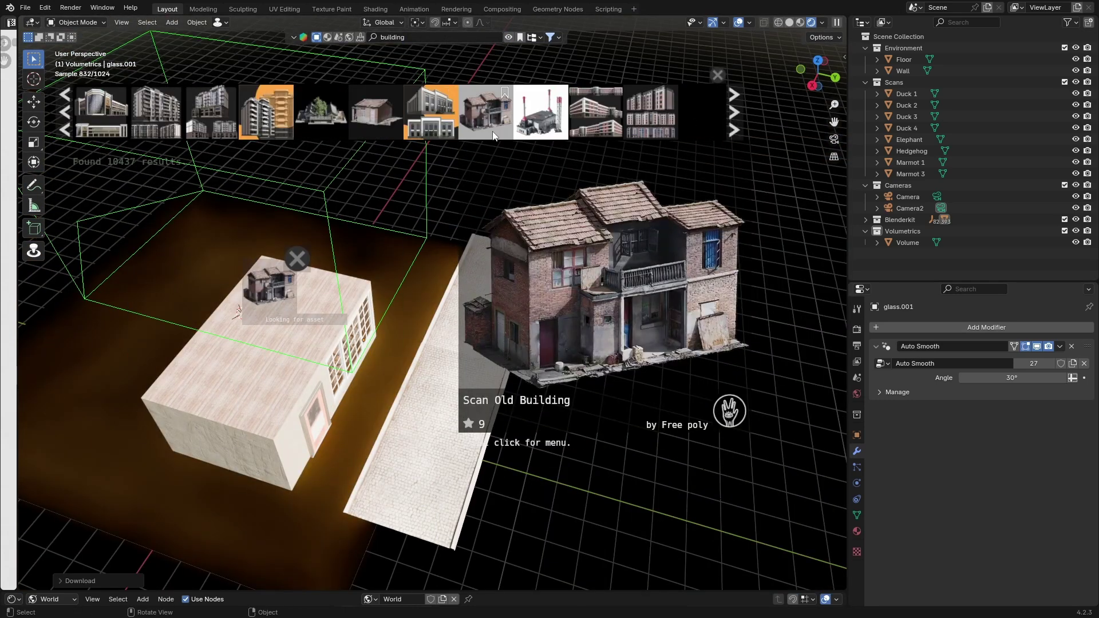
Place the Scan Old Building asset outside the room near the cobblestone road.
mouse_move(320, 237)
left_mouse_down()
mouse_move(424, 235)
mouse_move(416, 241)
left_mouse_up()
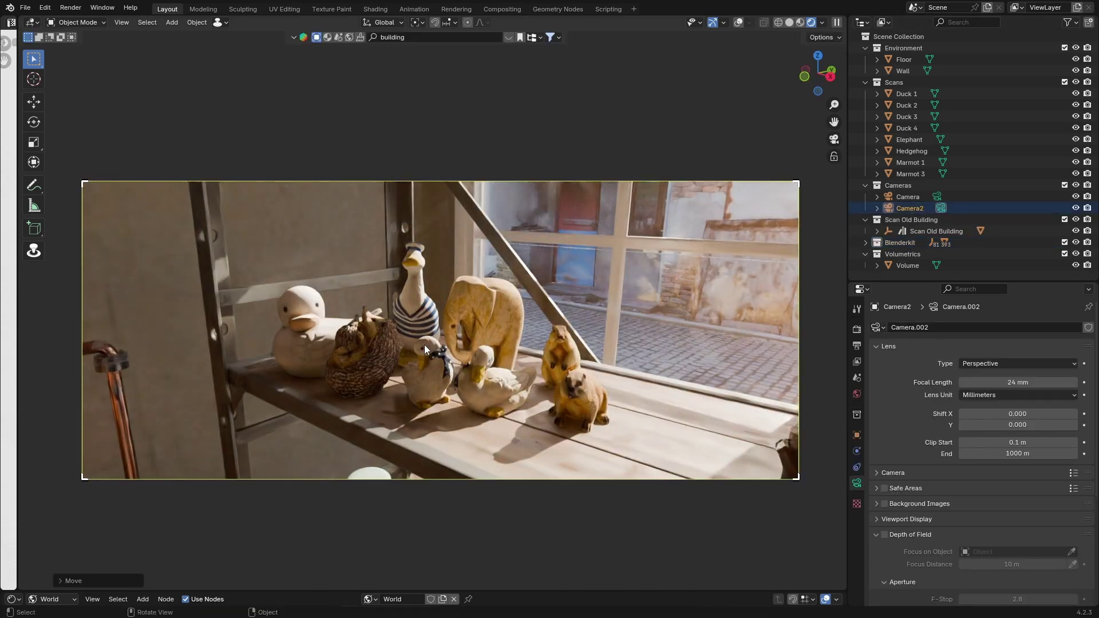
Add an empty as a focus target for Camera2's view of the animal figurines.
key("shift+a")
left_click(452, 466)
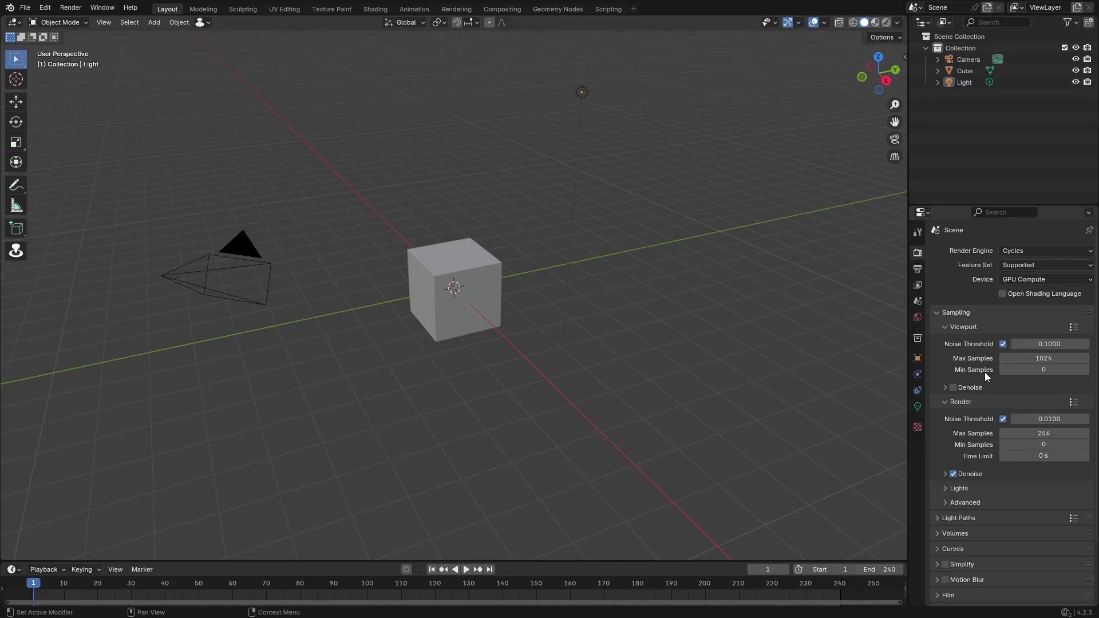
Set the color management exposure to -1.5 and the gamma to 1.3.
scroll(986, 376, "down", 3)
scroll(979, 539, "down", 5)
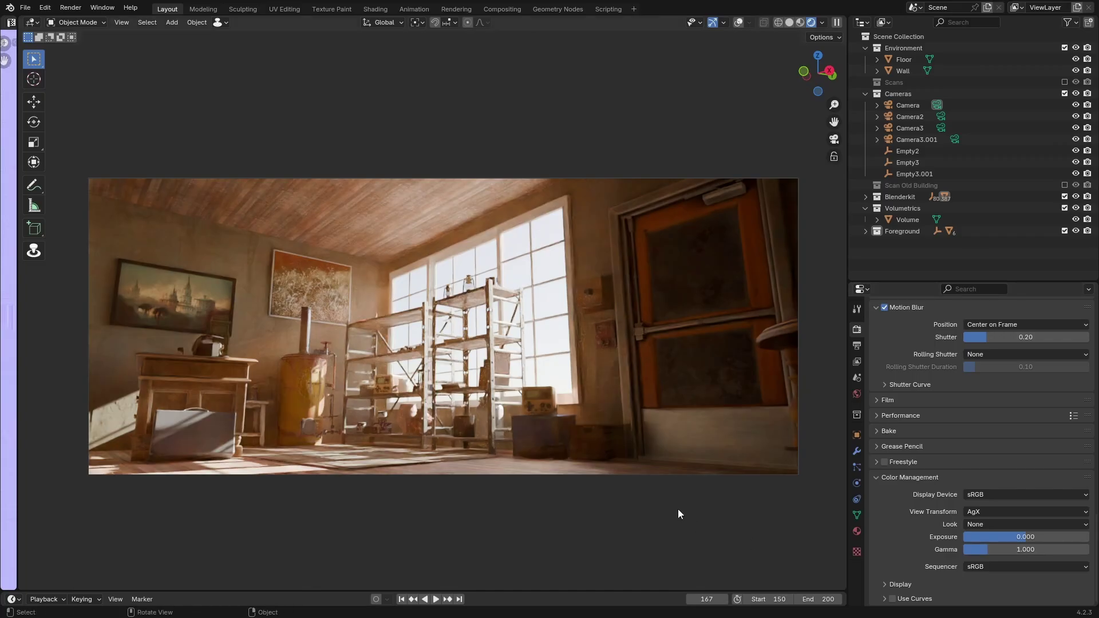
key("Return")
left_click(995, 551)
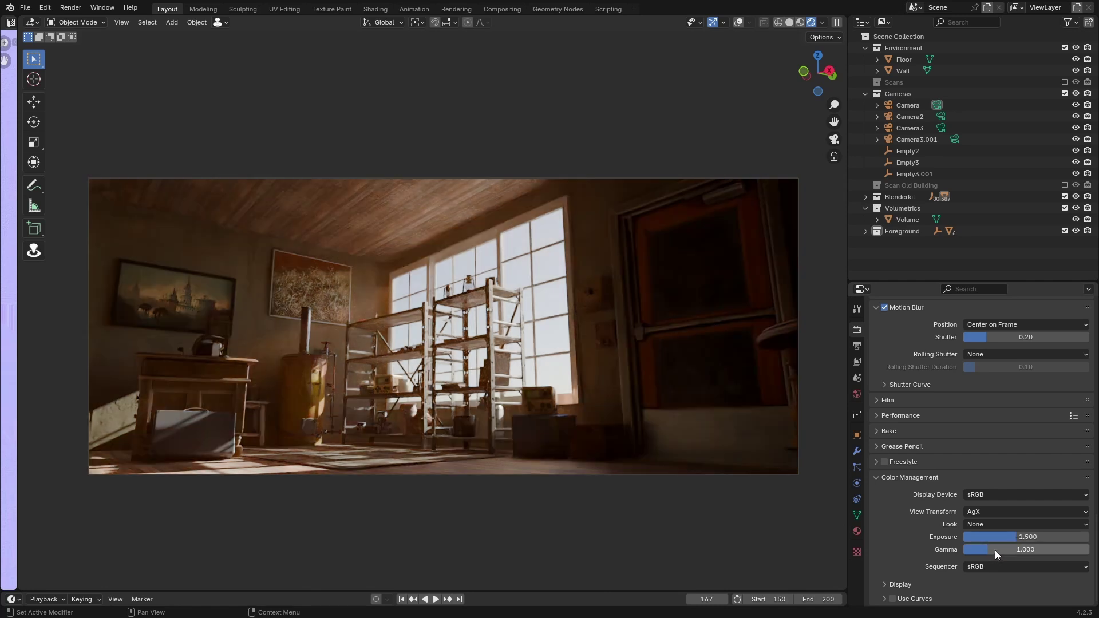
type("1.3")
key("Return")
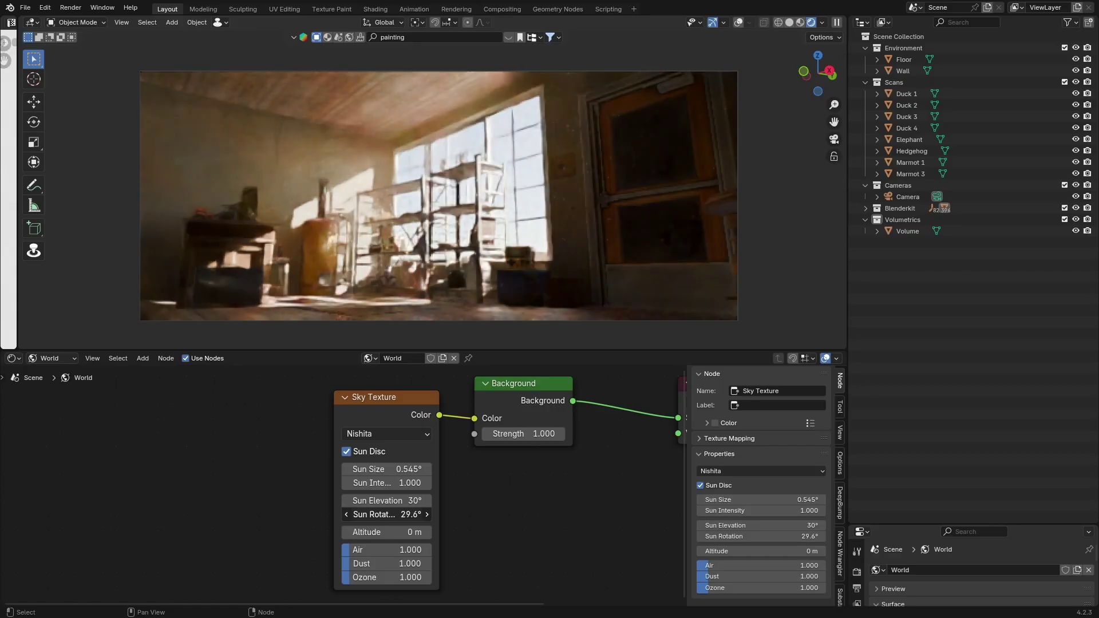
Set the Sky Texture's sun rotation to about 44.2° and its sun elevation to 9.5°.
mouse_move(389, 514)
left_mouse_down()
mouse_move(397, 501)
mouse_move(385, 501)
mouse_move(402, 500)
left_mouse_up()
mouse_move(389, 515)
left_mouse_down()
mouse_move(458, 501)
mouse_move(397, 500)
left_mouse_up()
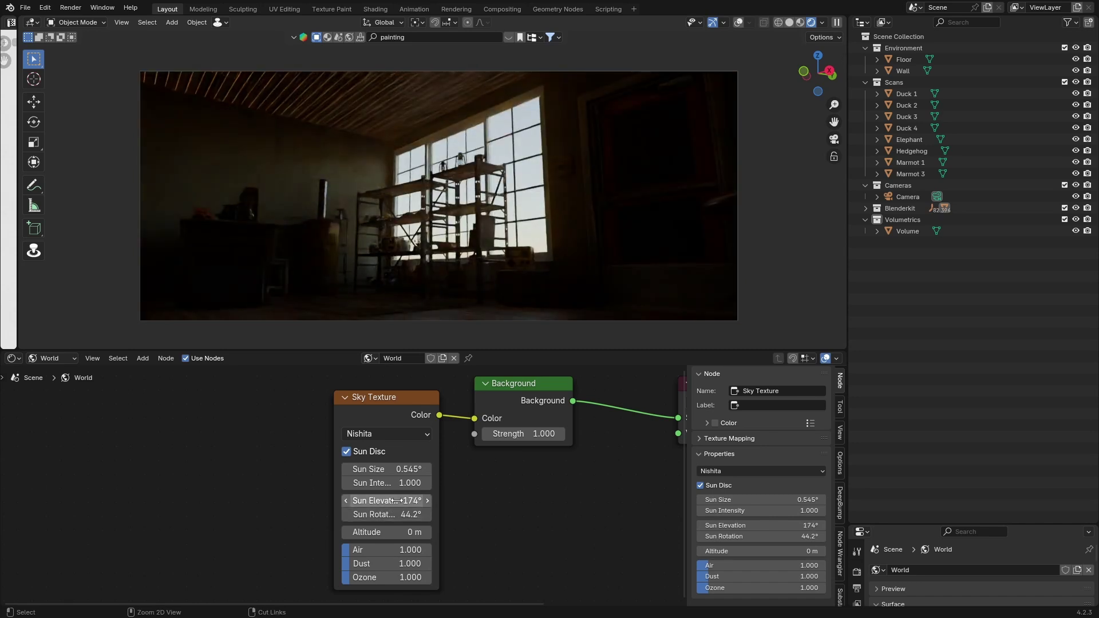
type("9.5")
key("Return")
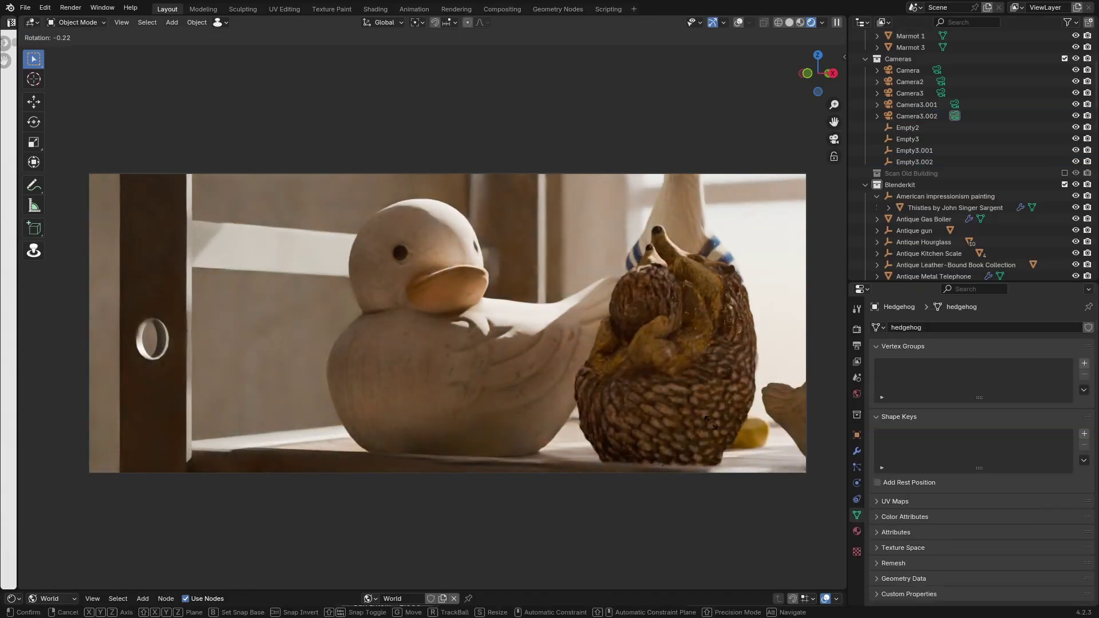
Cancel the hedgehog's rotation and select the large white duck beside it.
right_click(705, 402)
left_click(463, 370)
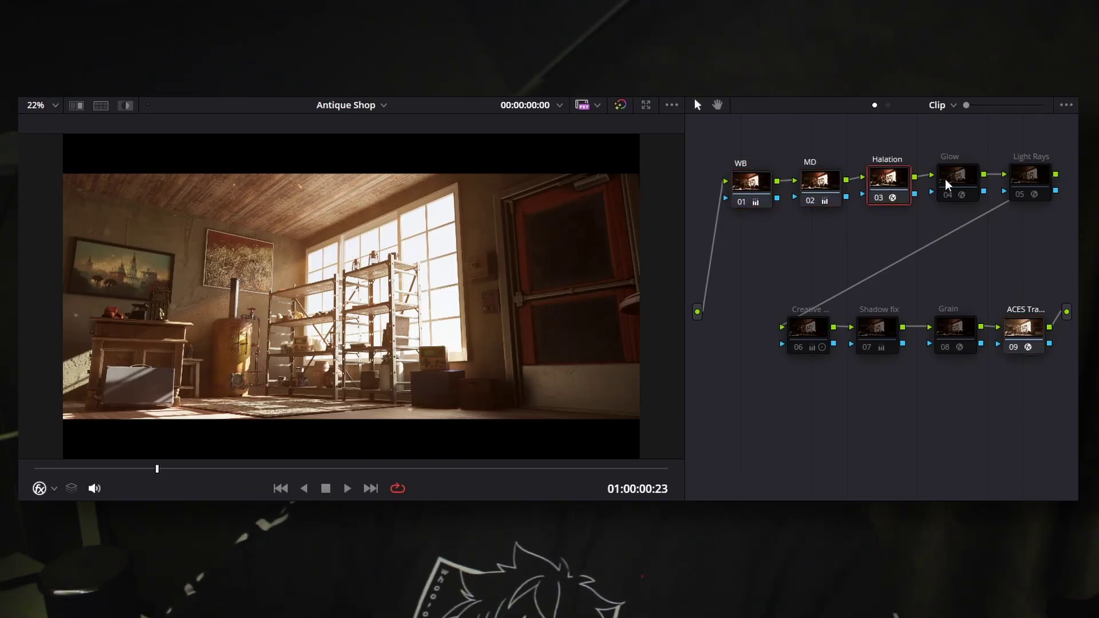
Switch to DaVinci Resolve and enable the Glow, Light Rays, Creative, Shadow fix and Grain nodes.
left_click(947, 183)
left_click(1027, 176)
left_click(806, 329)
left_click(875, 328)
left_click(957, 329)
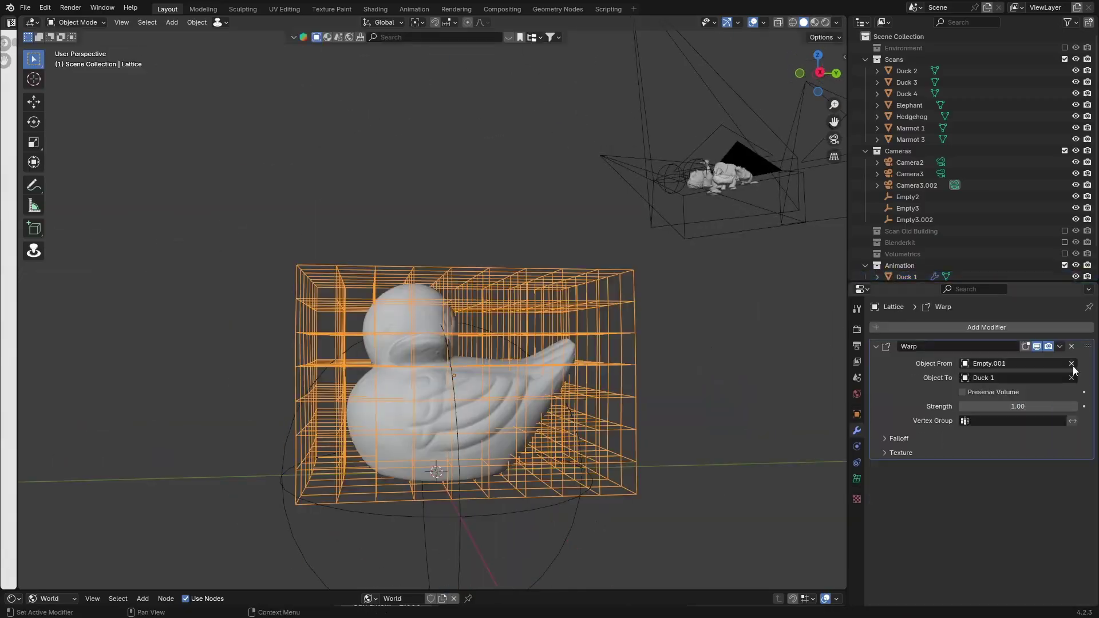
Select the duck model inside the lattice cage.
middle_click_drag(529, 472, 484, 250)
left_click(492, 366)
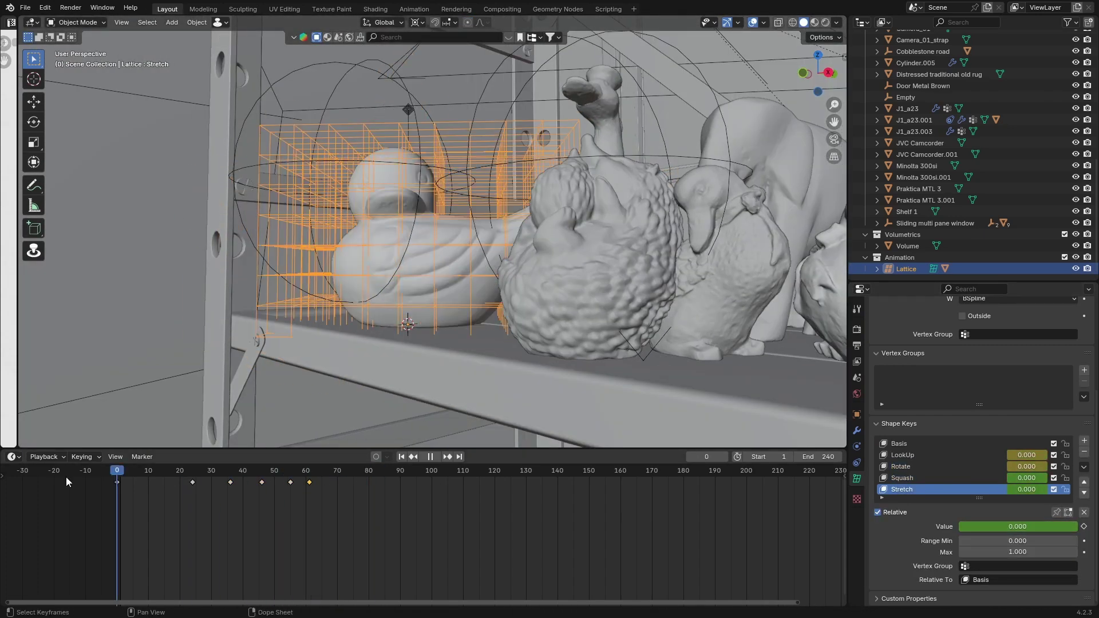
Play back the duck's lattice shape-key animation.
left_click(57, 461)
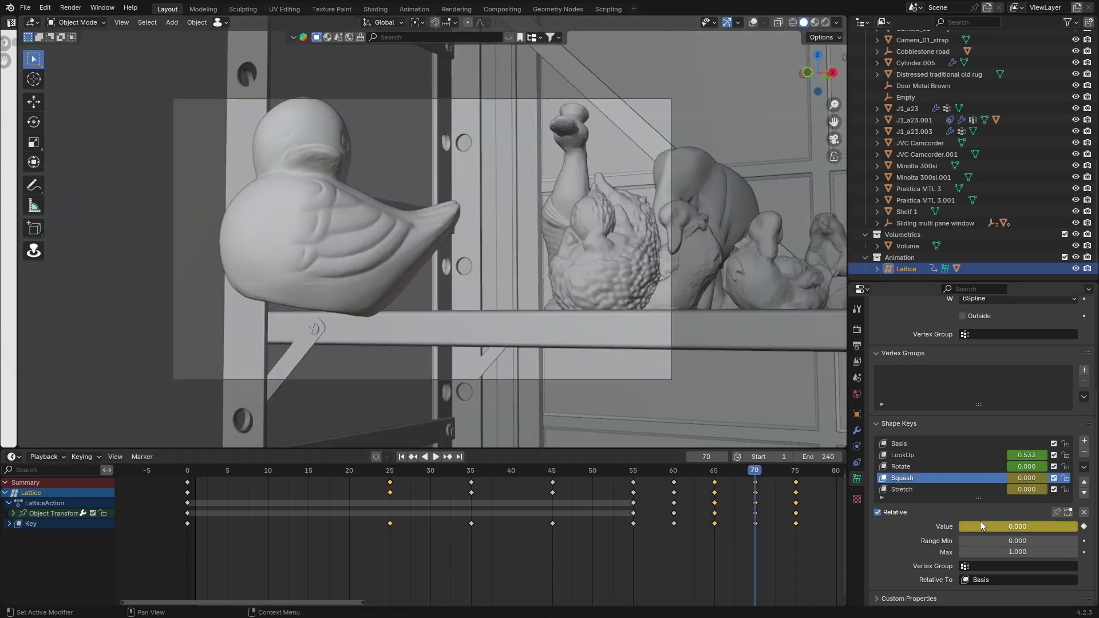
key("space")
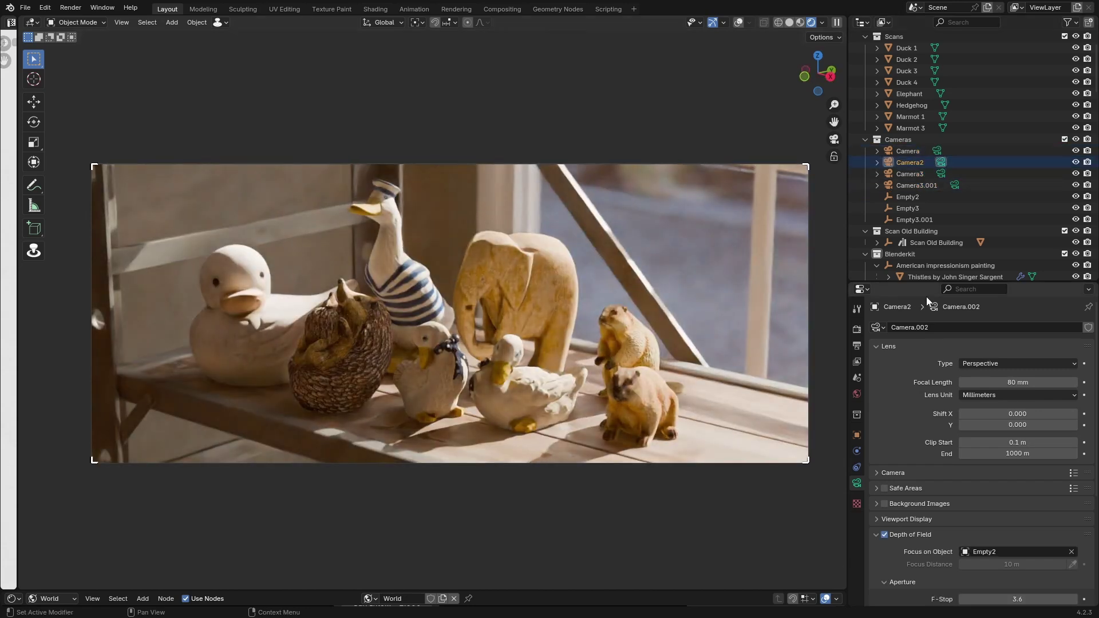
Collapse the scene hierarchy to its top-level collections.
key("KP_Subtract")
key("KP_Subtract")
key("KP_Subtract")
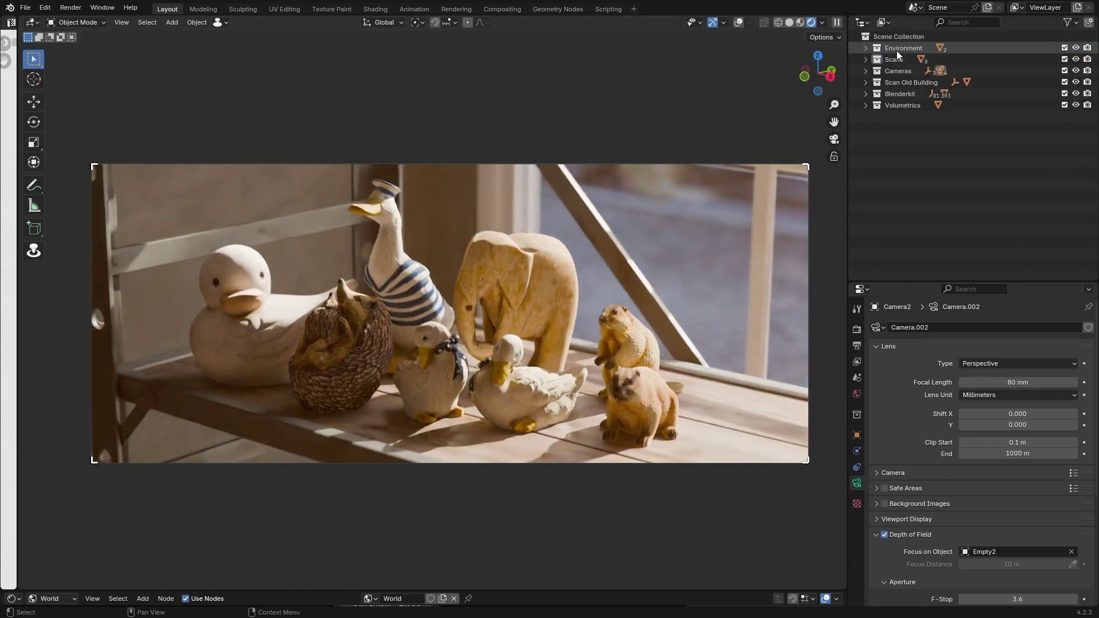
Use the collection restrictions to keep the figurines' surroundings out of the camera view, and render the image.
left_click(856, 414)
left_click(910, 82)
left_click(903, 105)
left_click(1065, 105)
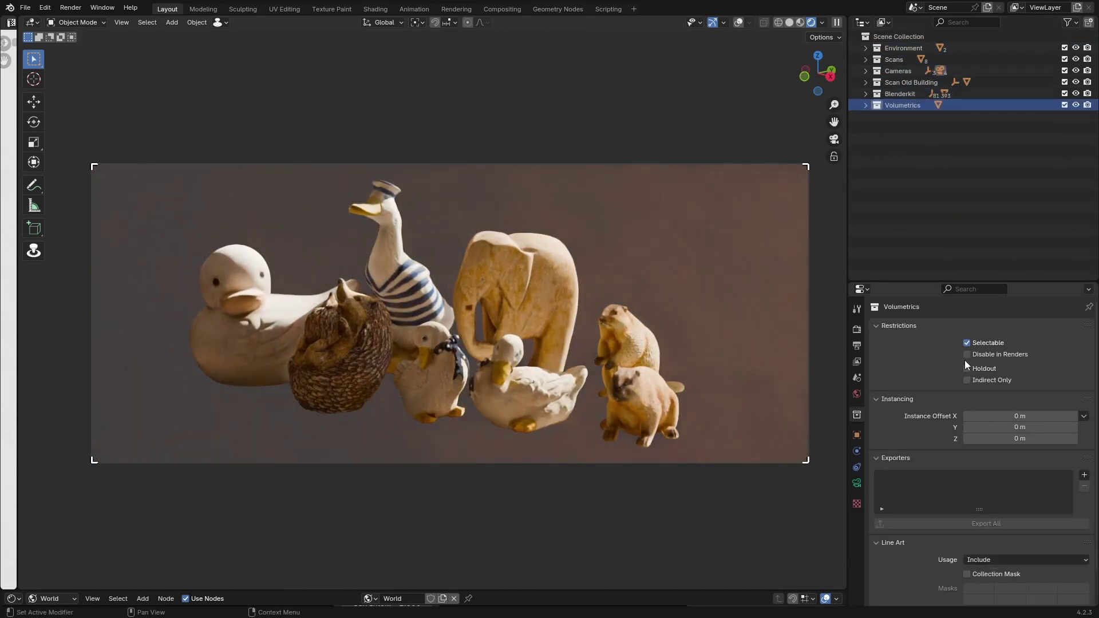
key("F12")
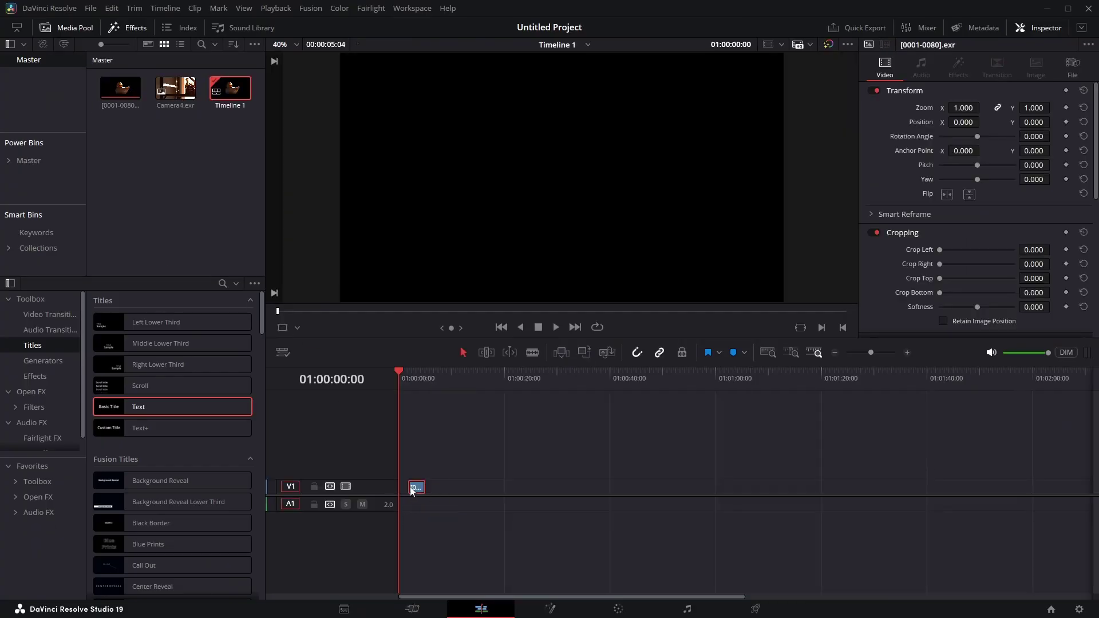
Place Camera4.exr beneath the [0001-0080].exr sequence and an adjustment clip above it, both trimmed to the sequence's length.
left_click_drag(175, 88, 410, 491)
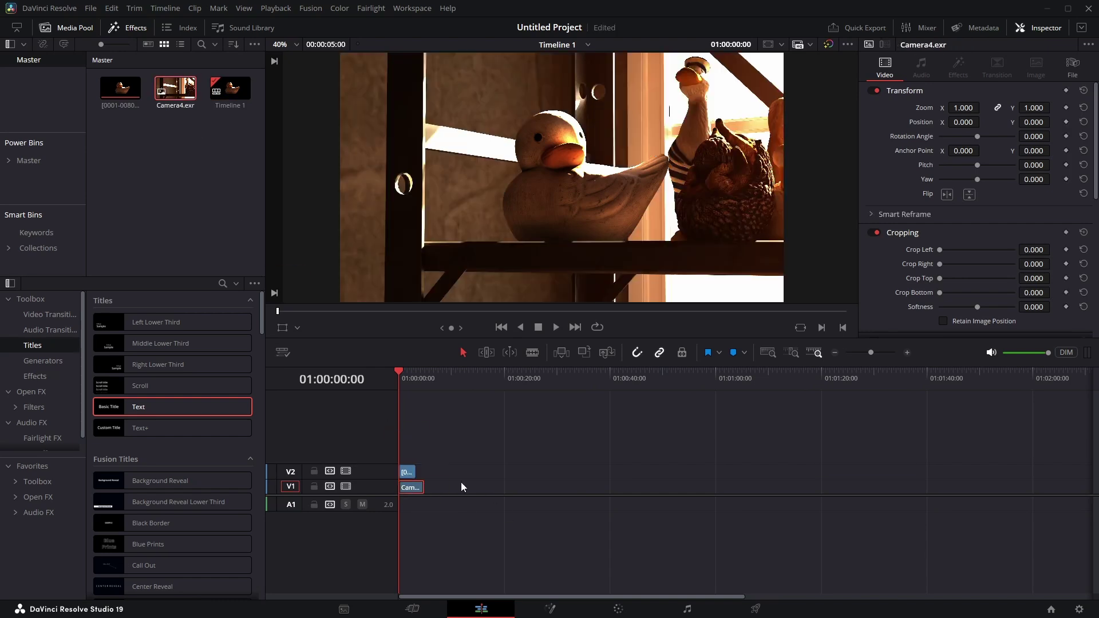
scroll(406, 487, "up", 5, "ctrl")
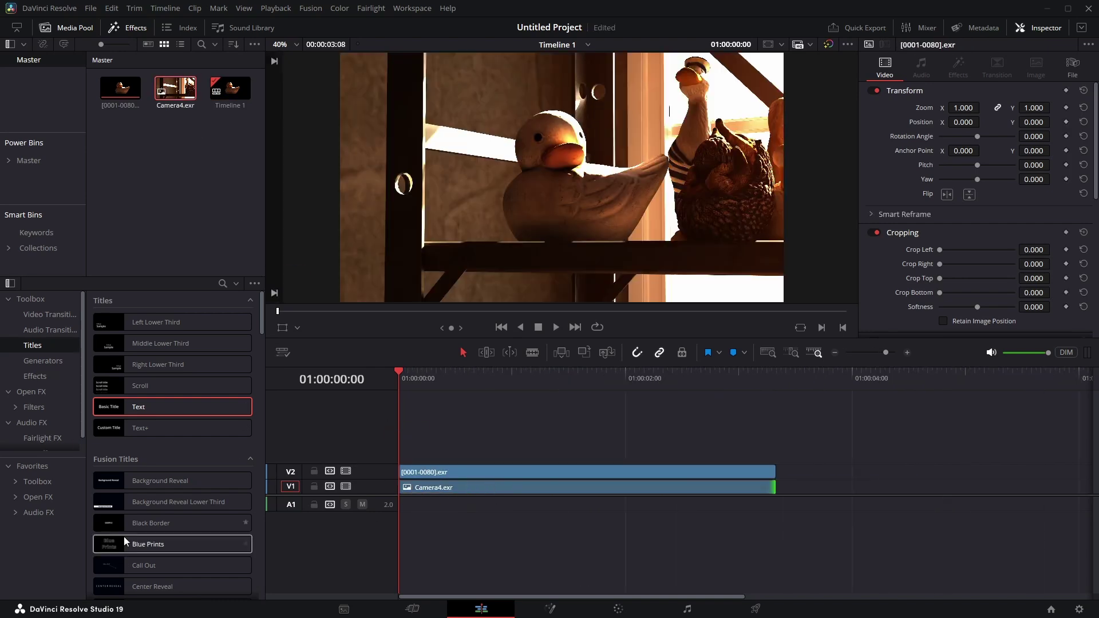
left_click(35, 467)
left_click_drag(155, 374, 407, 457)
left_click_drag(967, 456, 776, 456)
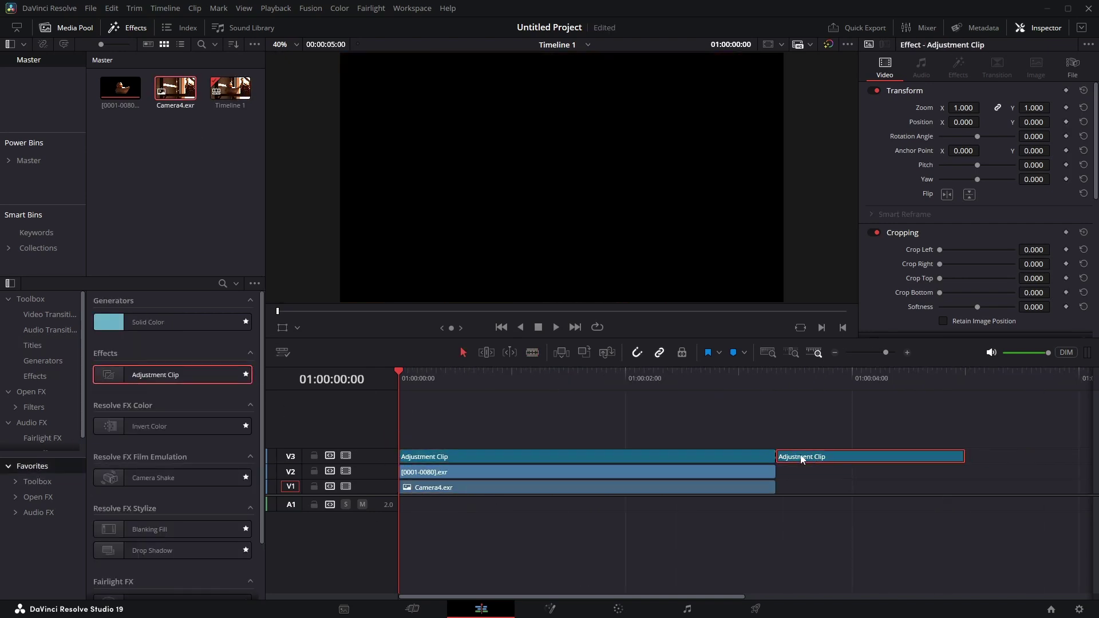
Apply an ACES 1.3 transform to the adjustment clip's color node with sRGB (Linear) - CSC as the input transform.
left_click(619, 610)
left_click_drag(910, 258, 677, 141)
left_click(979, 108)
scroll(946, 224, "down", 3)
scroll(945, 225, "down", 10)
left_click(946, 224)
left_click(945, 124)
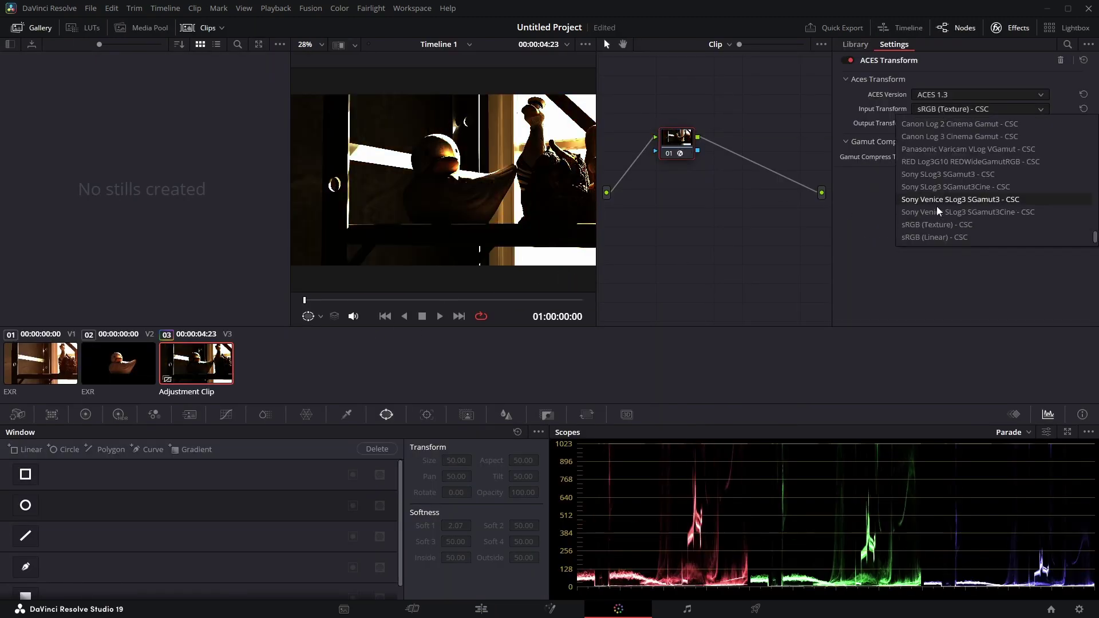
left_click(944, 127)
left_click(945, 123)
left_click(948, 236)
Return to the edit timeline and toggle video tracks V2 and V1 off and on to compare the duck and background layers.
left_click(481, 609)
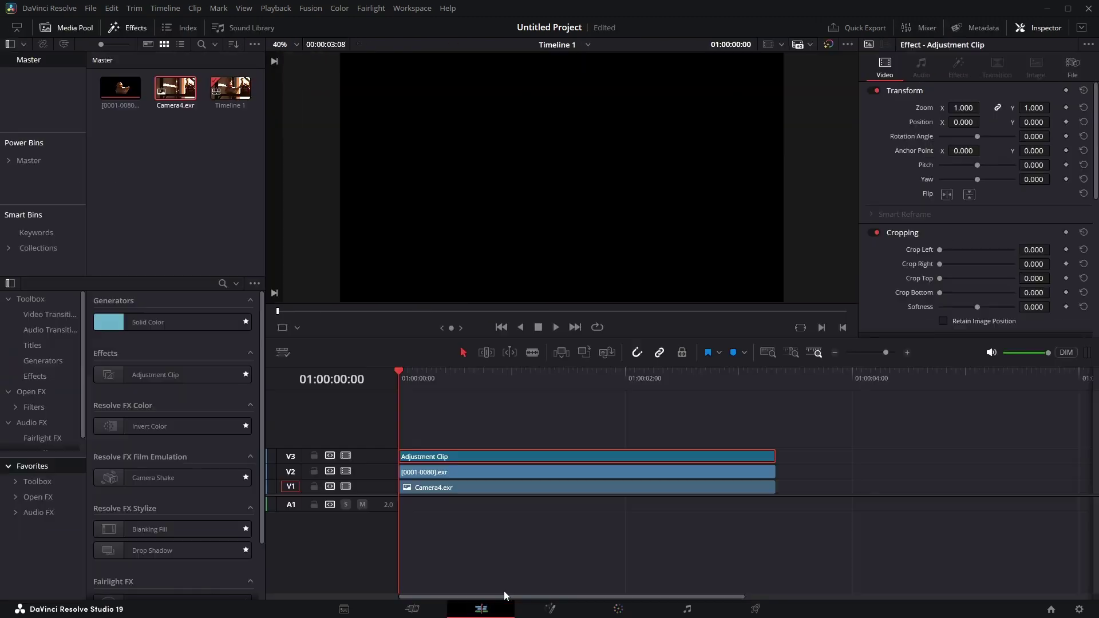
left_click(345, 471)
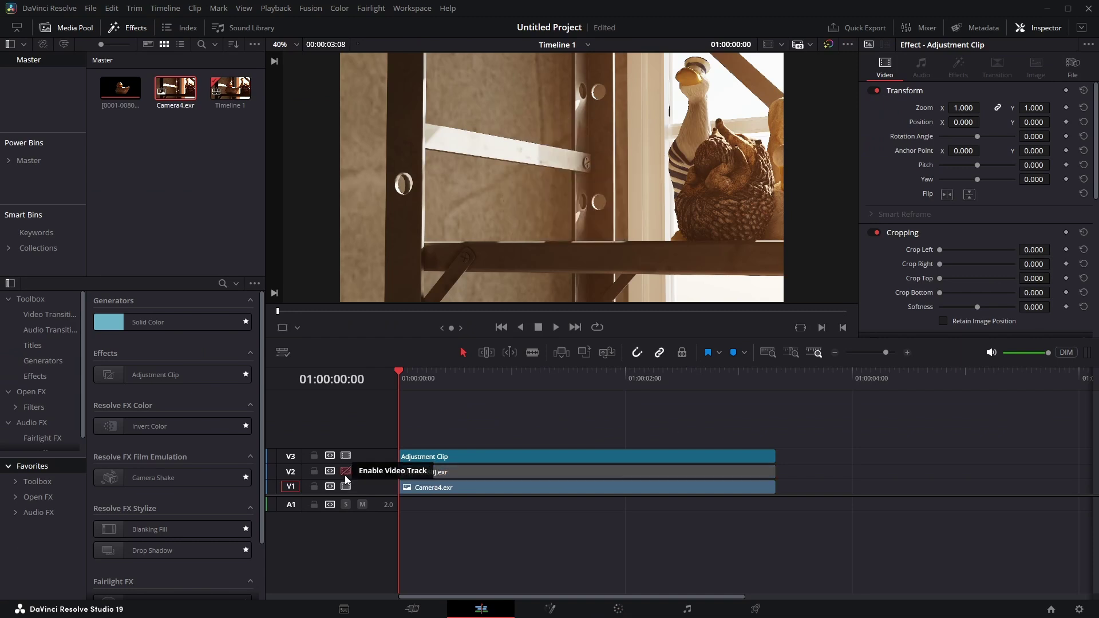
left_click(346, 471)
left_click(345, 486)
left_click(345, 487)
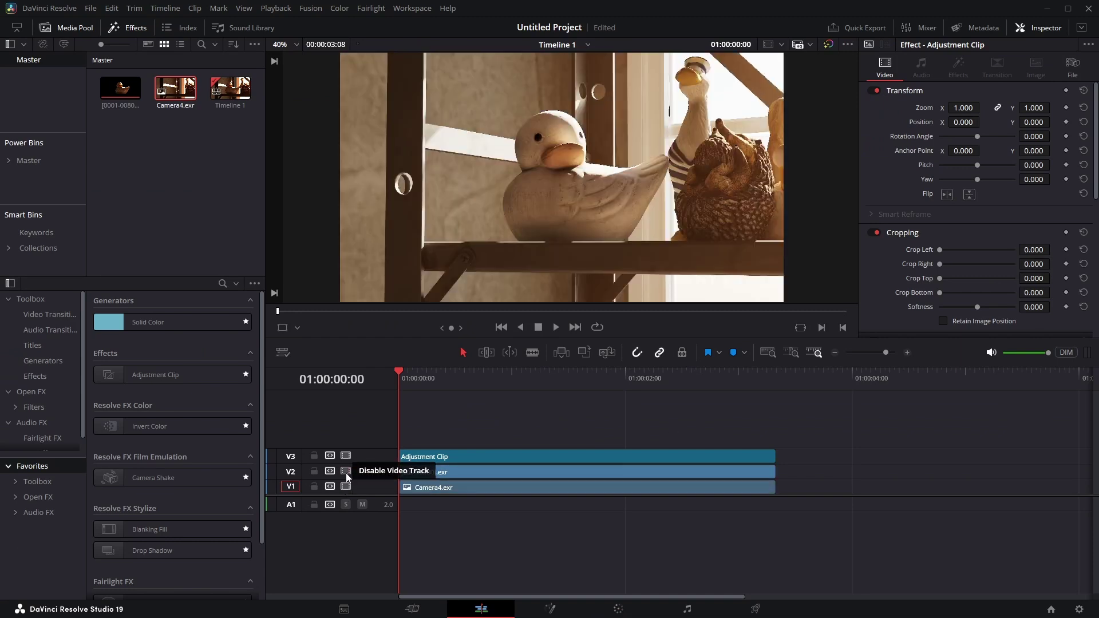
left_click(346, 471)
left_click(345, 471)
Play back the composited duck animation over the background still.
key("space")
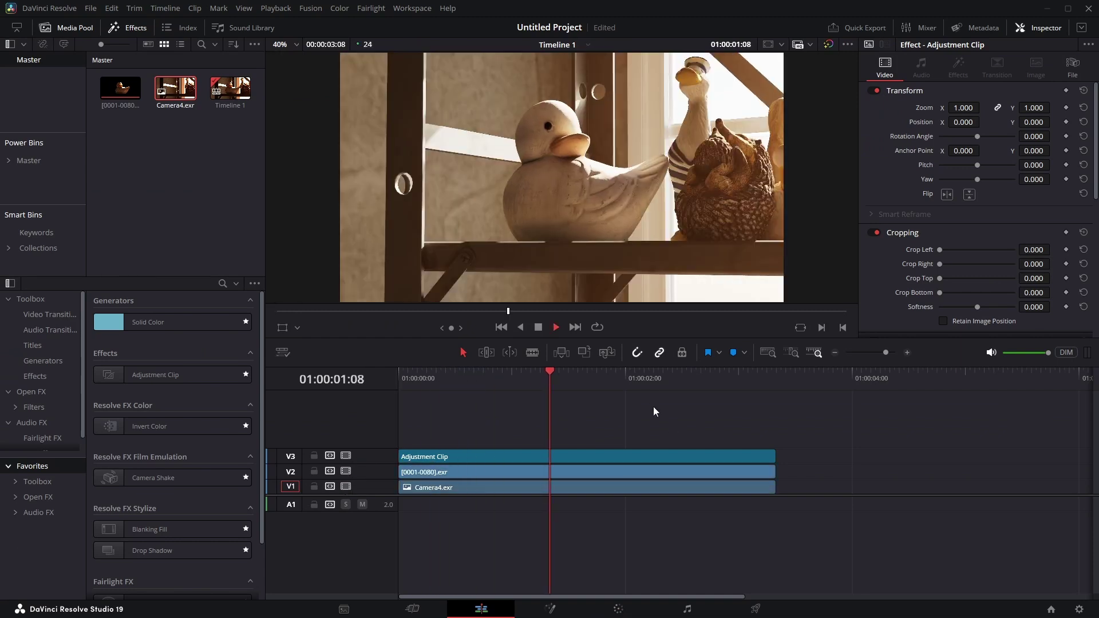
left_click(346, 487)
key("space")
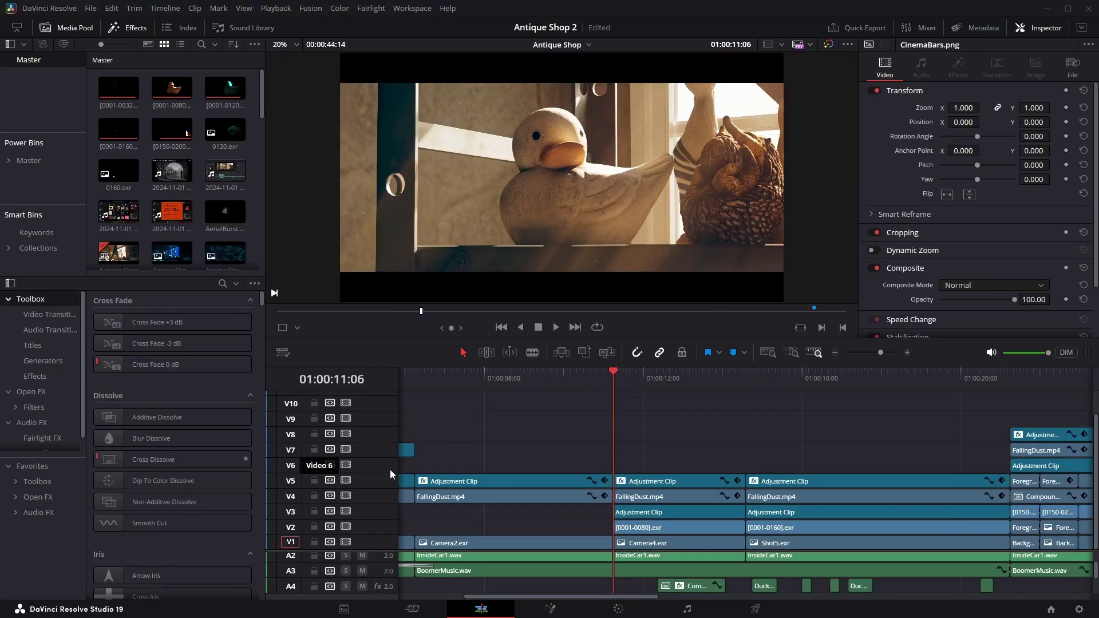
Show the effects applied to the V5 adjustment clip above the Camera4.exr duck shot.
left_click(639, 484)
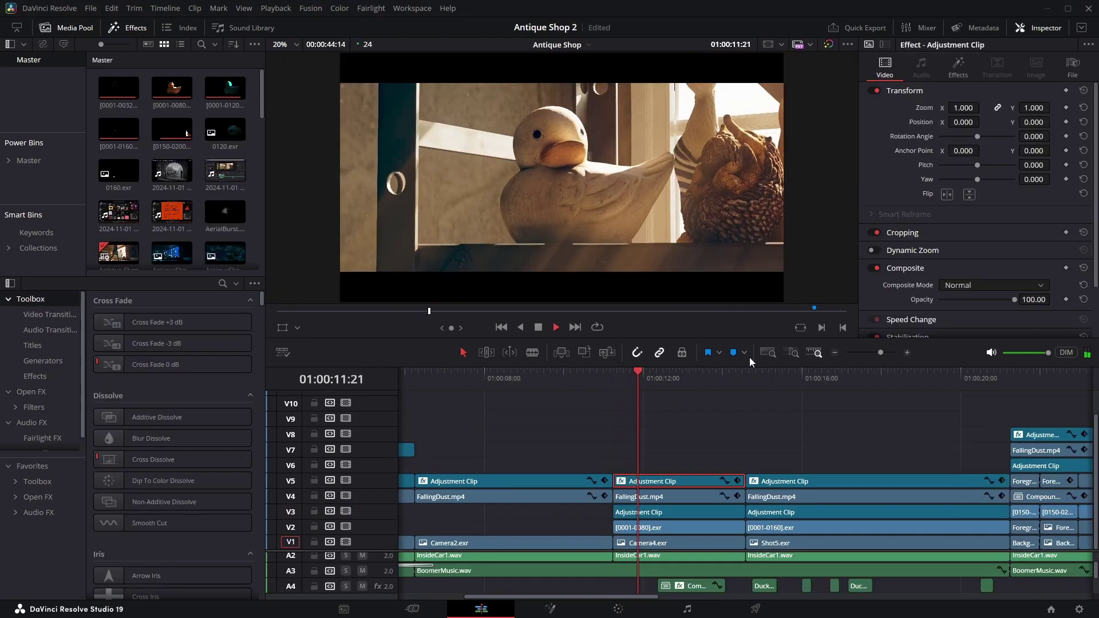
left_click(958, 67)
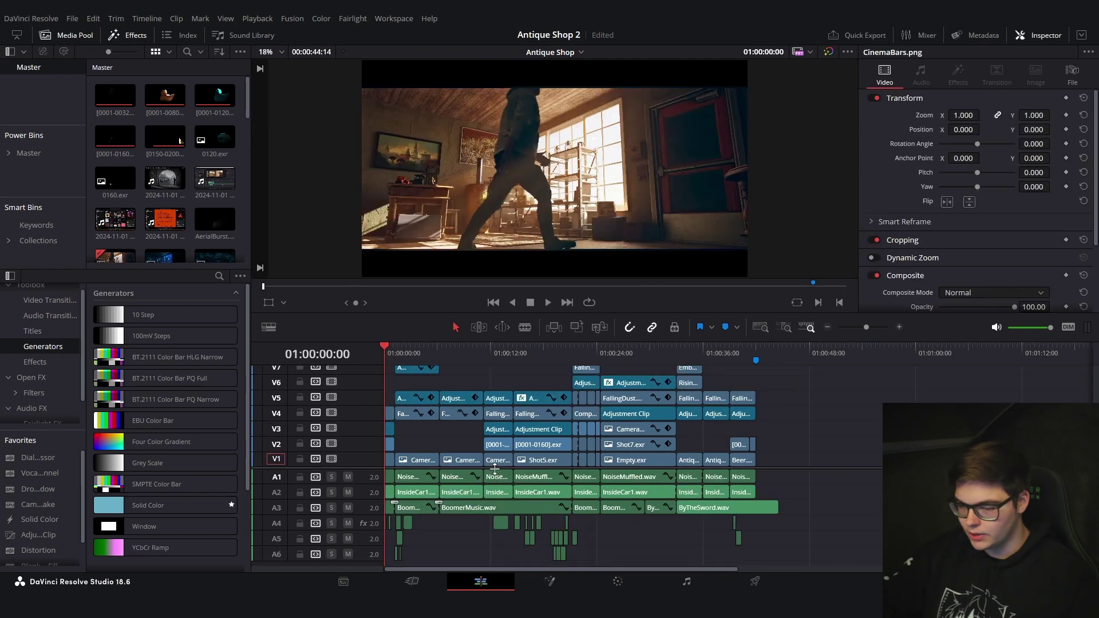
Look over the timeline's video tracks and browse the rendered EXR files in the media pool.
scroll(708, 406, "up", 5)
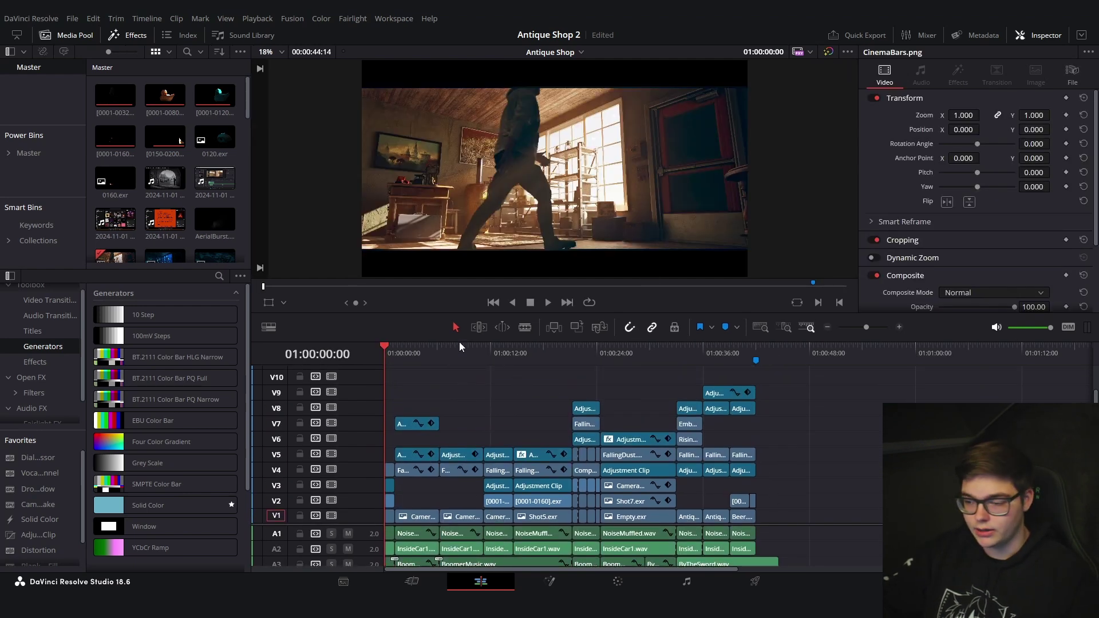
scroll(206, 205, "down", 5)
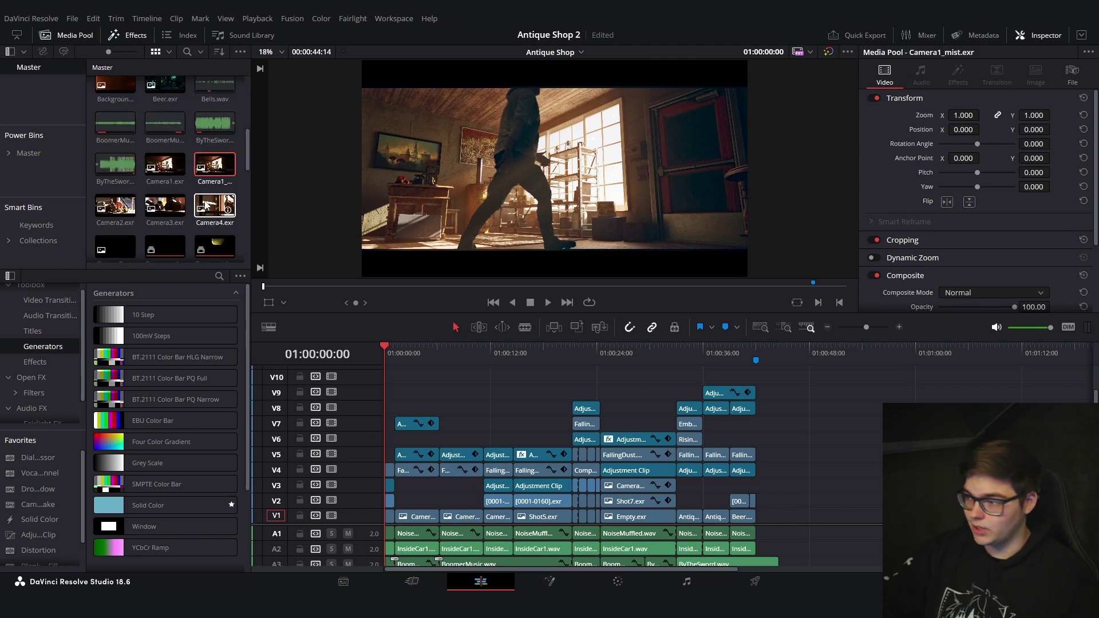
scroll(192, 200, "up", 2)
scroll(183, 158, "down", 3)
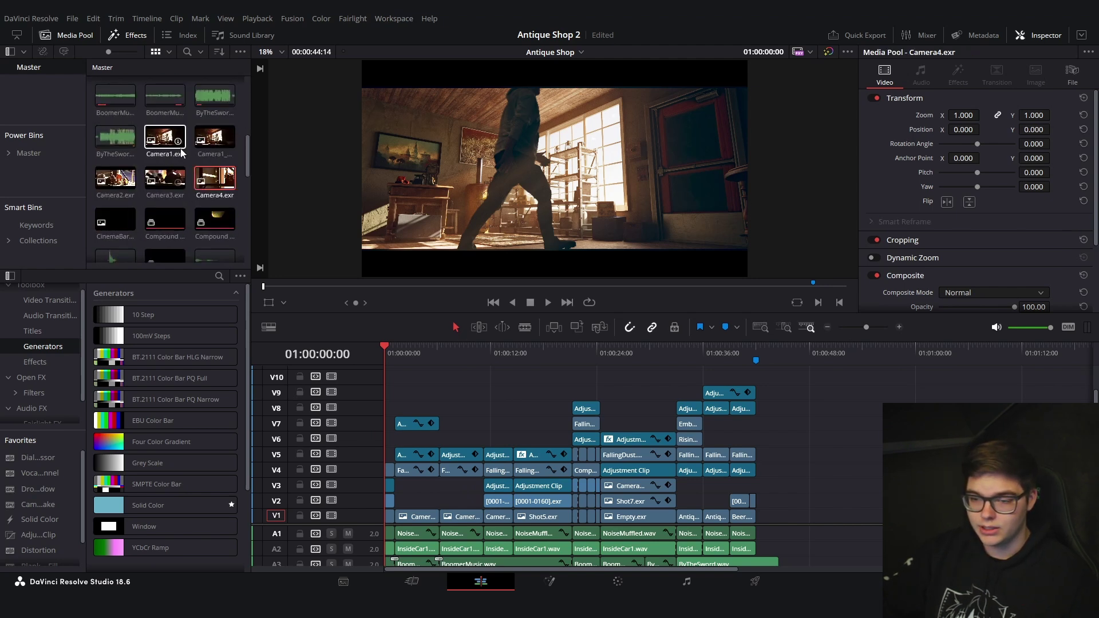
scroll(182, 166, "up", 5)
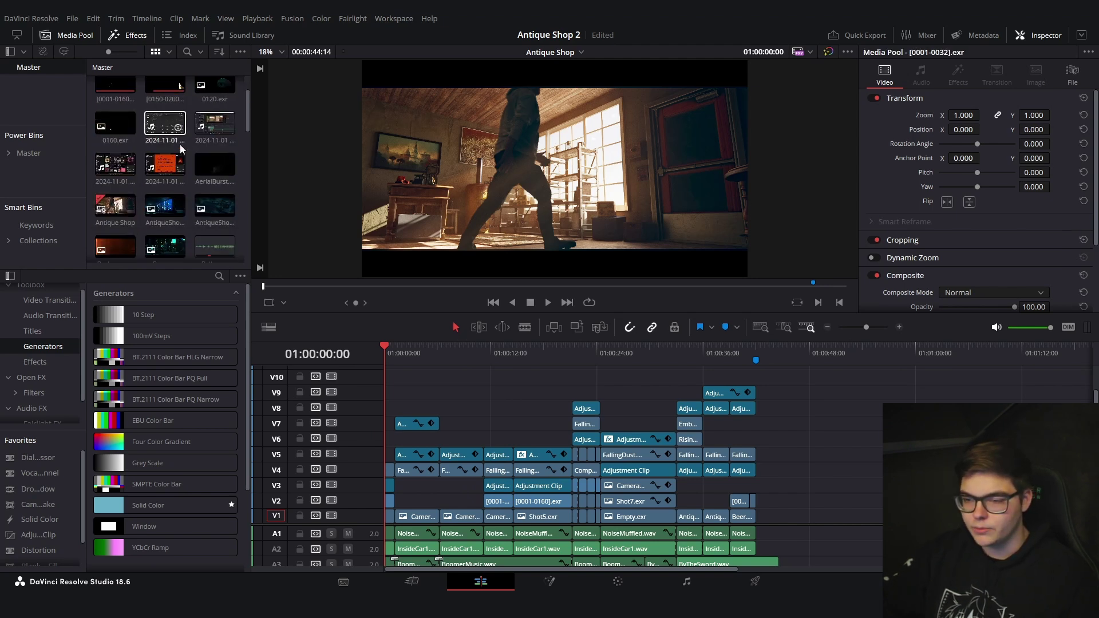
mouse_move(193, 128)
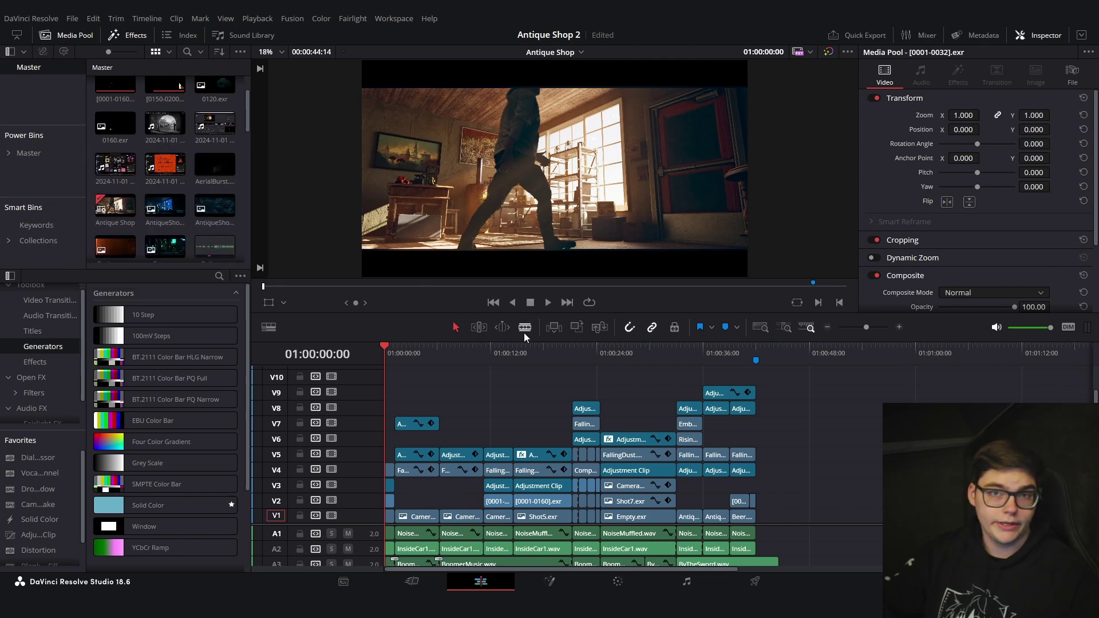
Review the Antique Shop timeline from the opening camera shots to the wide room shot built on Empty.exr.
left_click(400, 377)
scroll(575, 437, "up", 3, "alt")
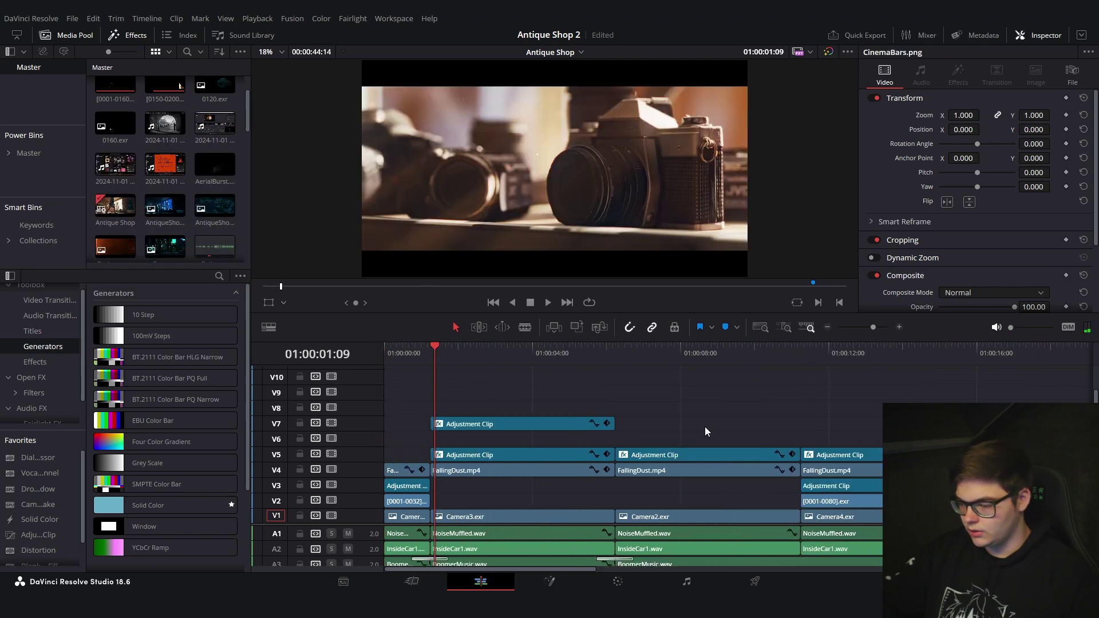
scroll(484, 389, "down", 5, "alt")
scroll(520, 394, "up", 3, "alt")
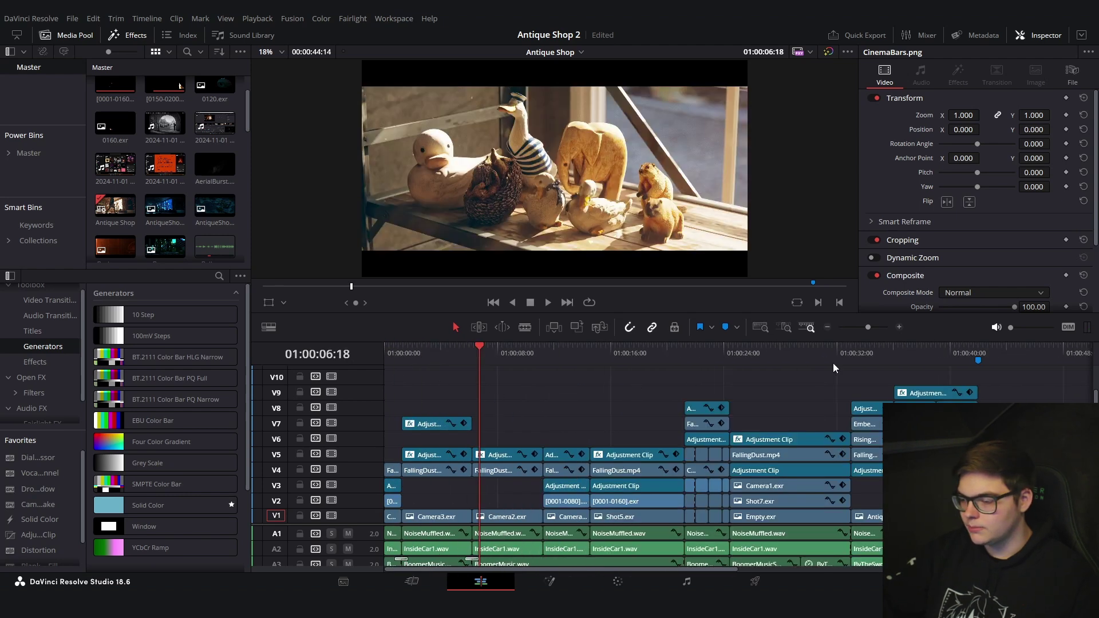
left_click(777, 348)
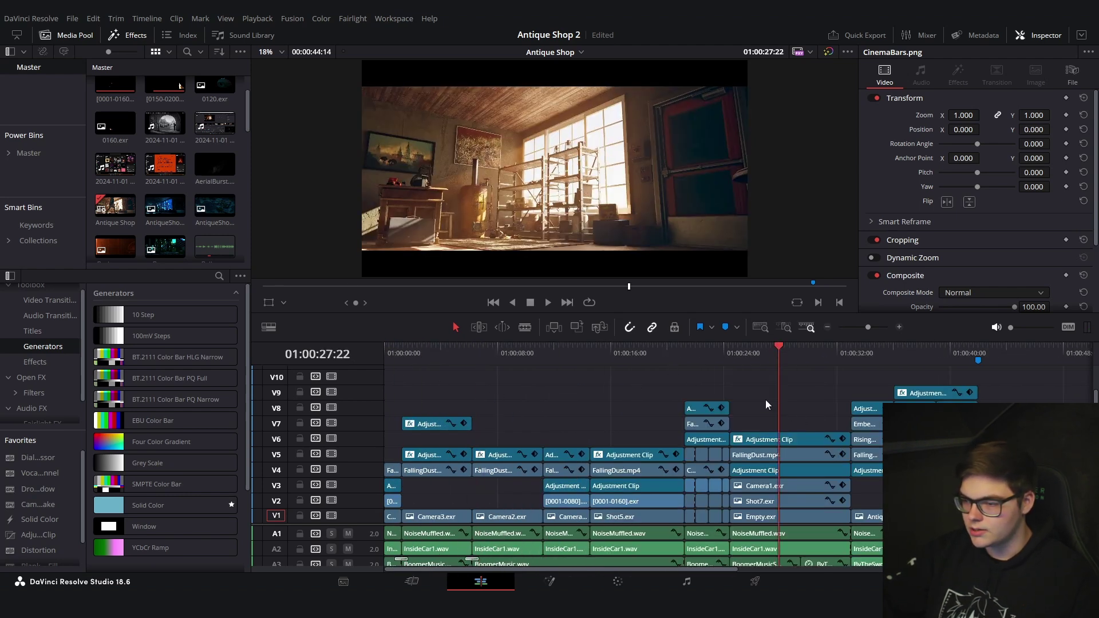
scroll(770, 413, "up", 1)
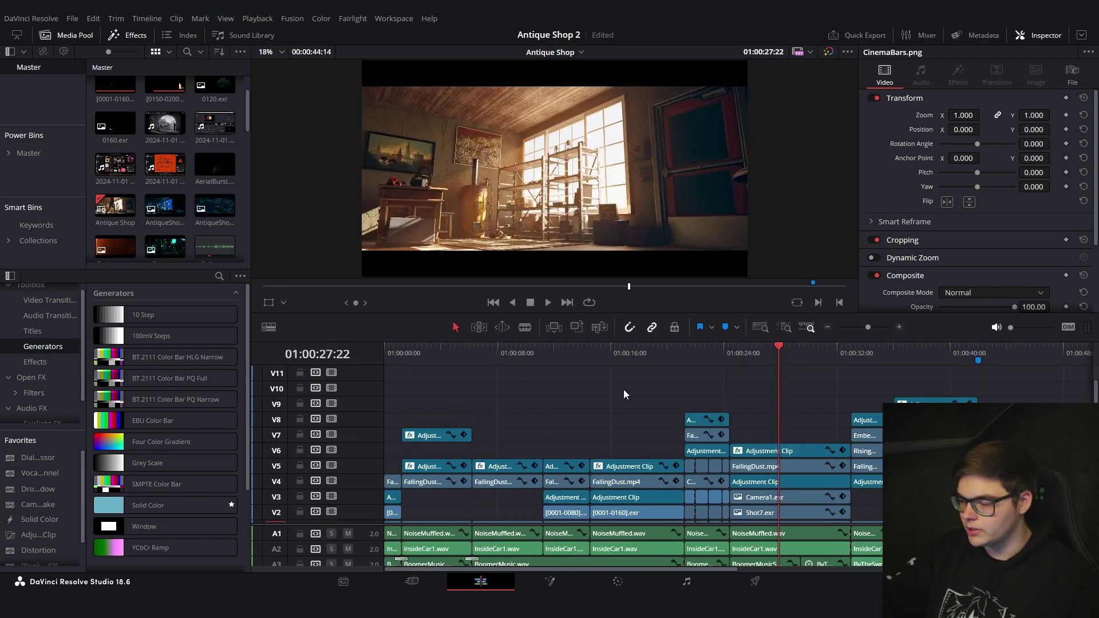
scroll(623, 389, "down", 1)
scroll(606, 390, "up", 5, "alt")
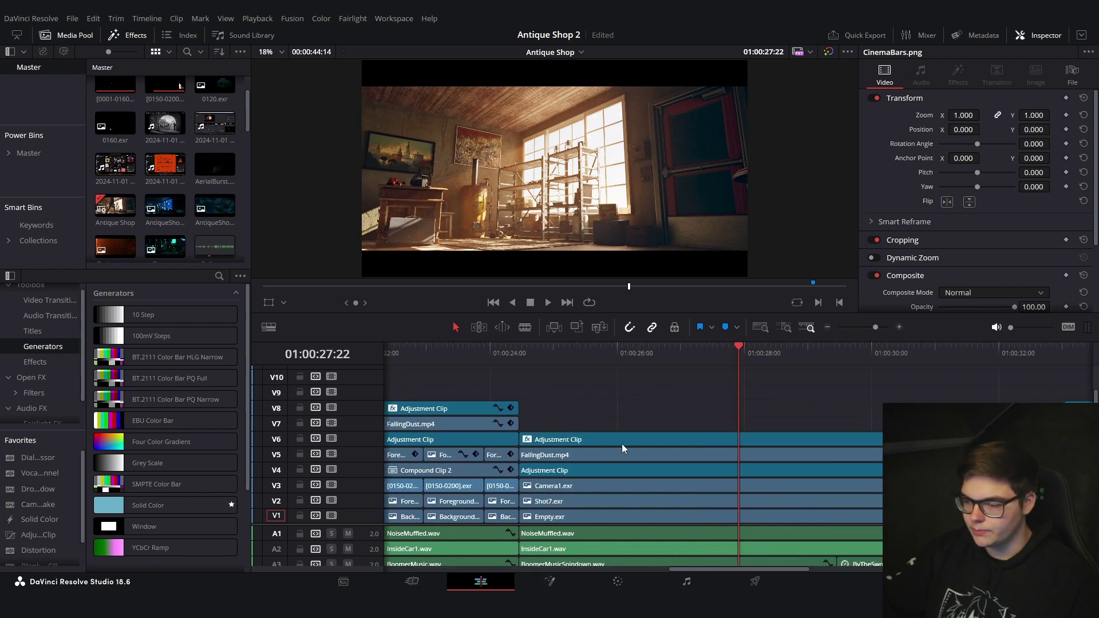
scroll(622, 444, "down", 2, "alt")
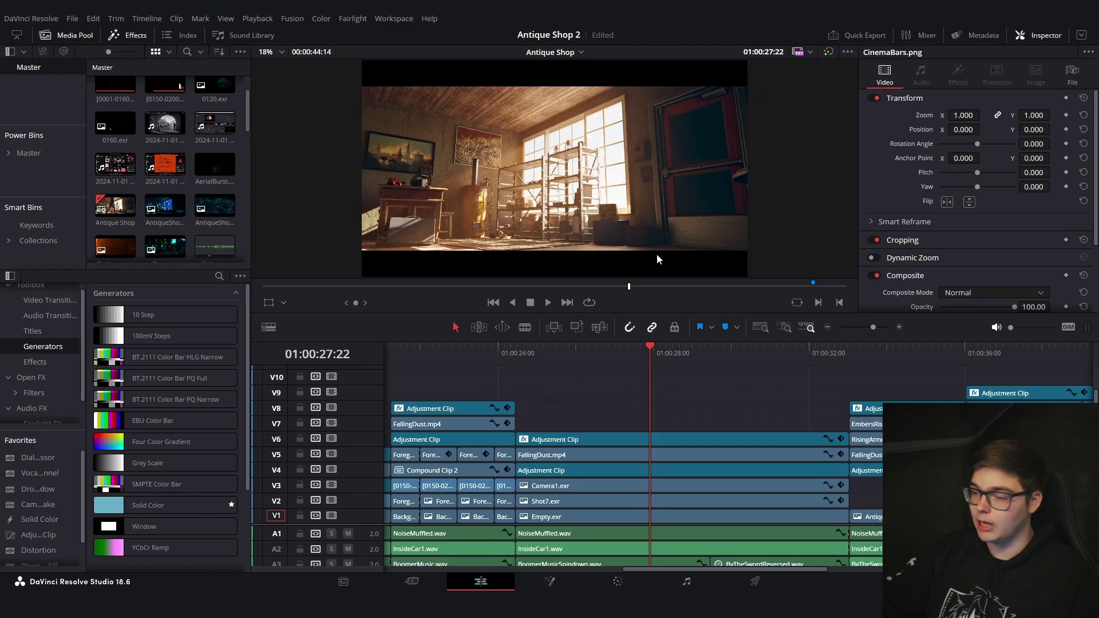
Move the playhead to 01:00:26:09 in the wide room shot and disable video tracks V1 through V7.
left_click(590, 346)
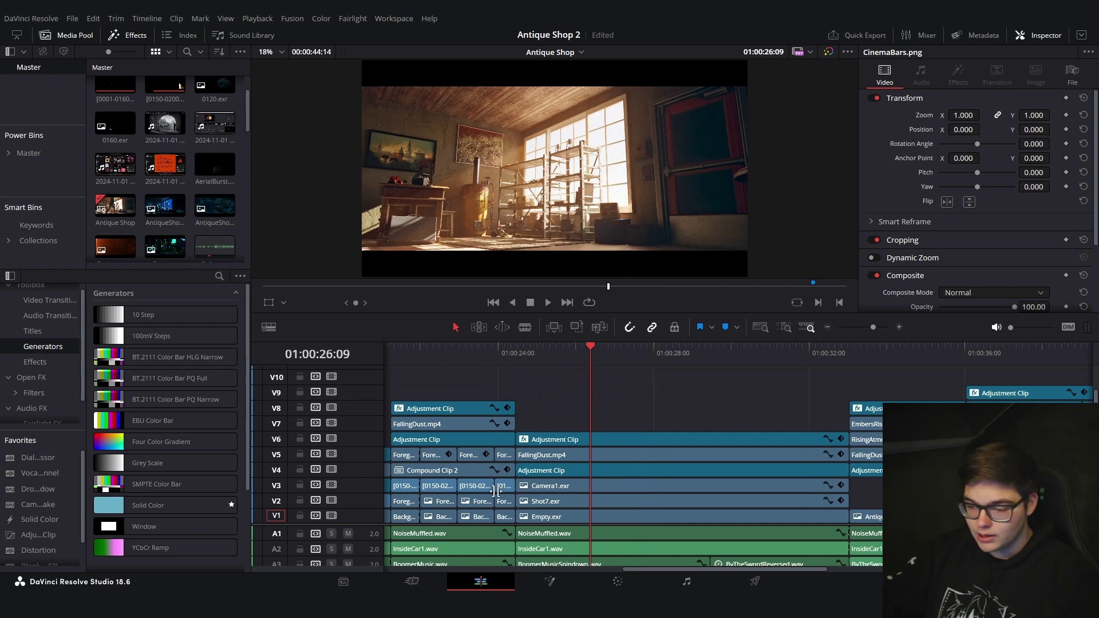
left_click(331, 516)
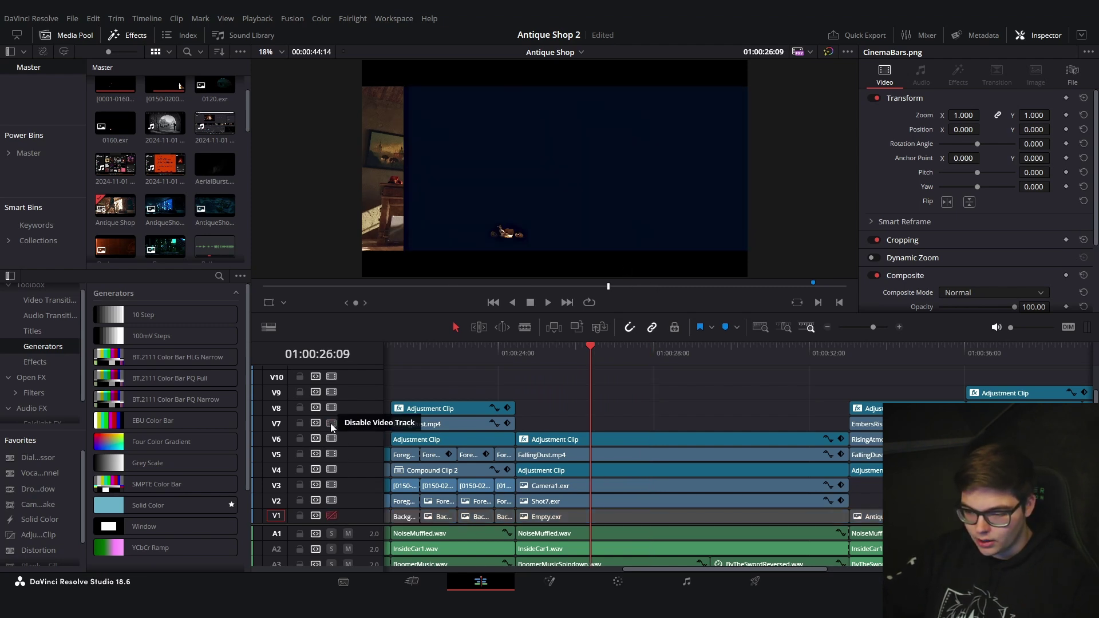
left_click(332, 423)
left_click(332, 439)
left_click(332, 454)
left_click(332, 469)
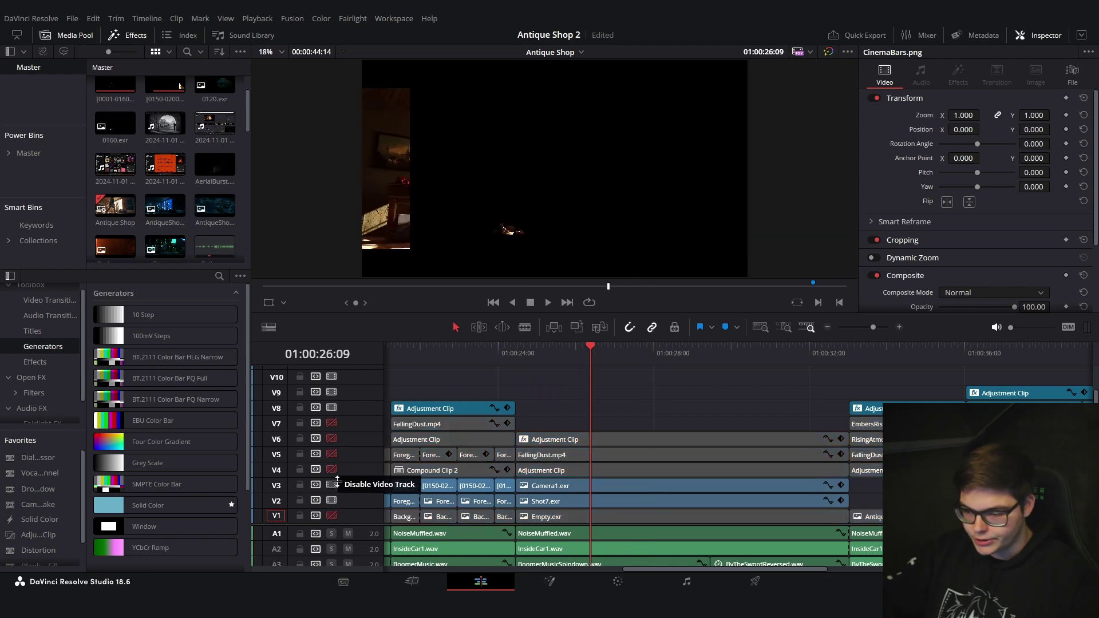
left_click(332, 484)
left_click(332, 500)
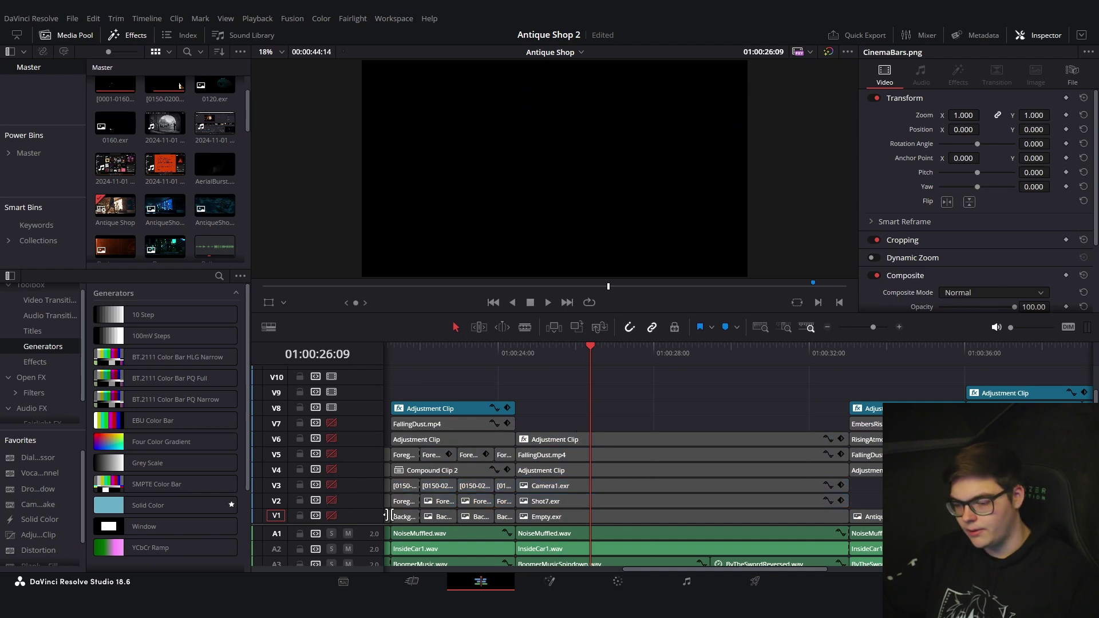
Re-enable video track V1 and examine the shelves in the Empty.exr background render up close.
left_click(331, 517)
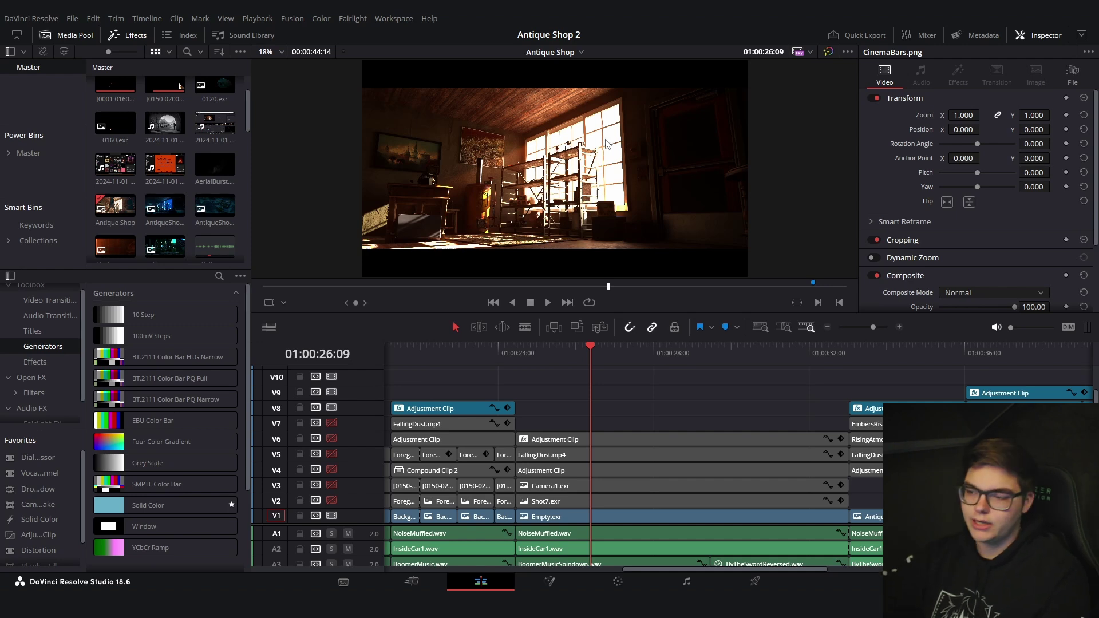
scroll(567, 211, "up", 5)
scroll(567, 211, "up", 5)
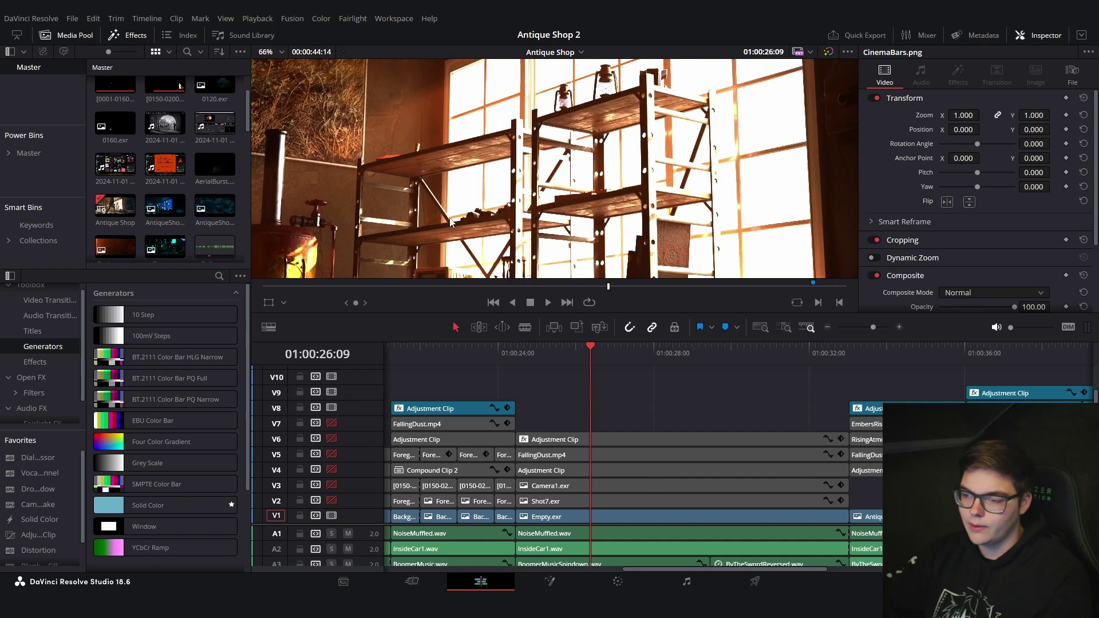
scroll(536, 133, "down", 5)
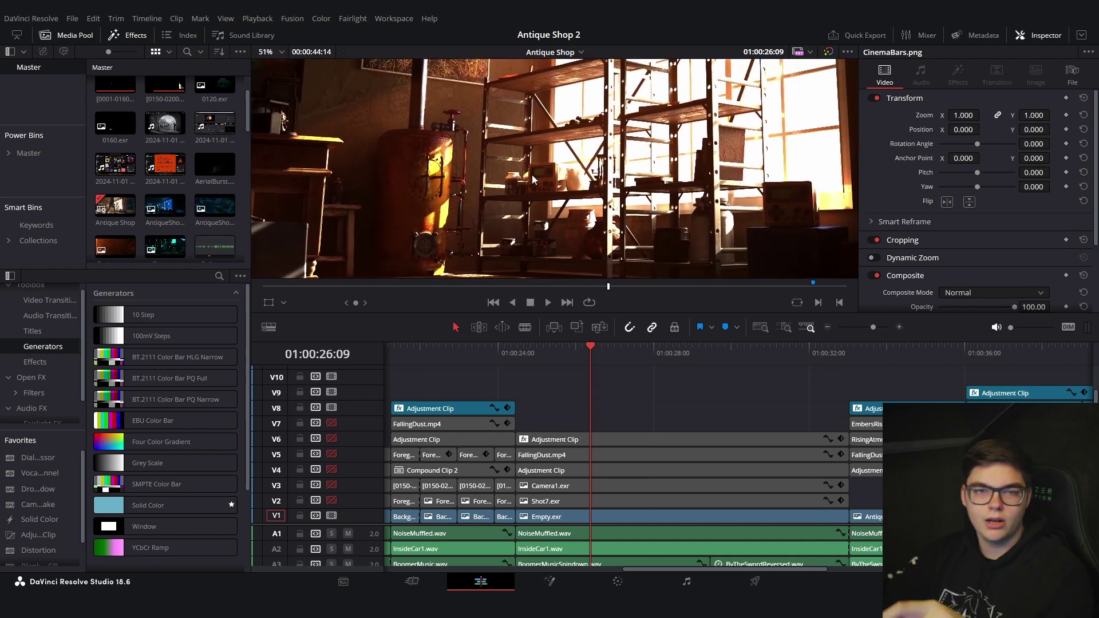
scroll(532, 180, "down", 5)
Re-enable video tracks V2 and V3 to restore the Shot7.exr and Camera1.exr layers, examining the rug area up close.
left_click(332, 501)
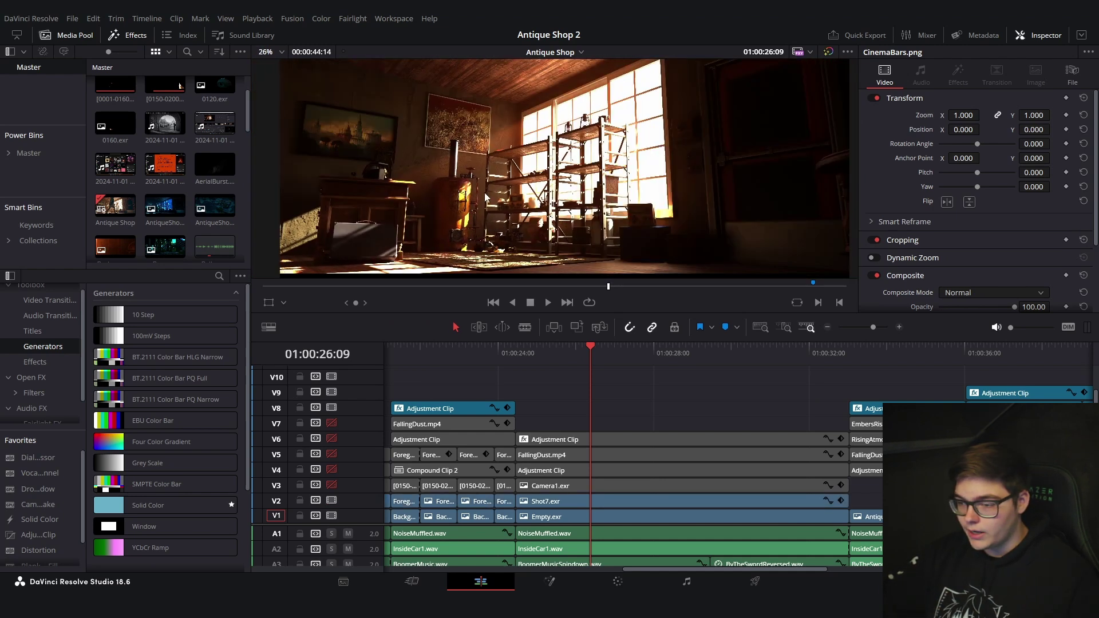
scroll(485, 197, "up", 4)
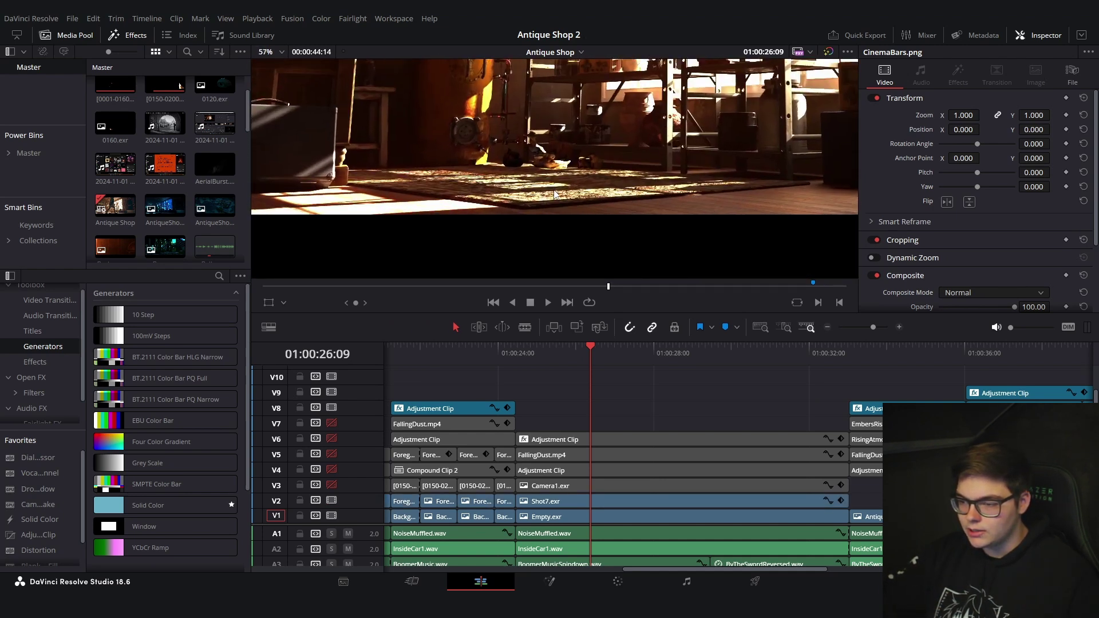
scroll(554, 195, "up", 2)
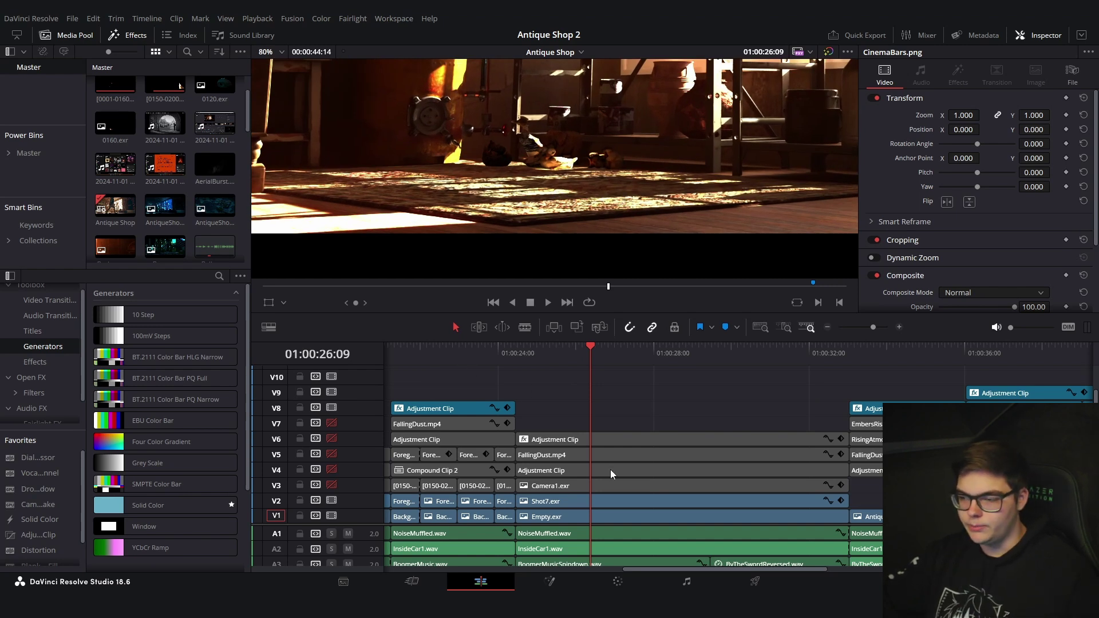
scroll(555, 502, "up", 1)
scroll(538, 183, "down", 6)
left_click(332, 498)
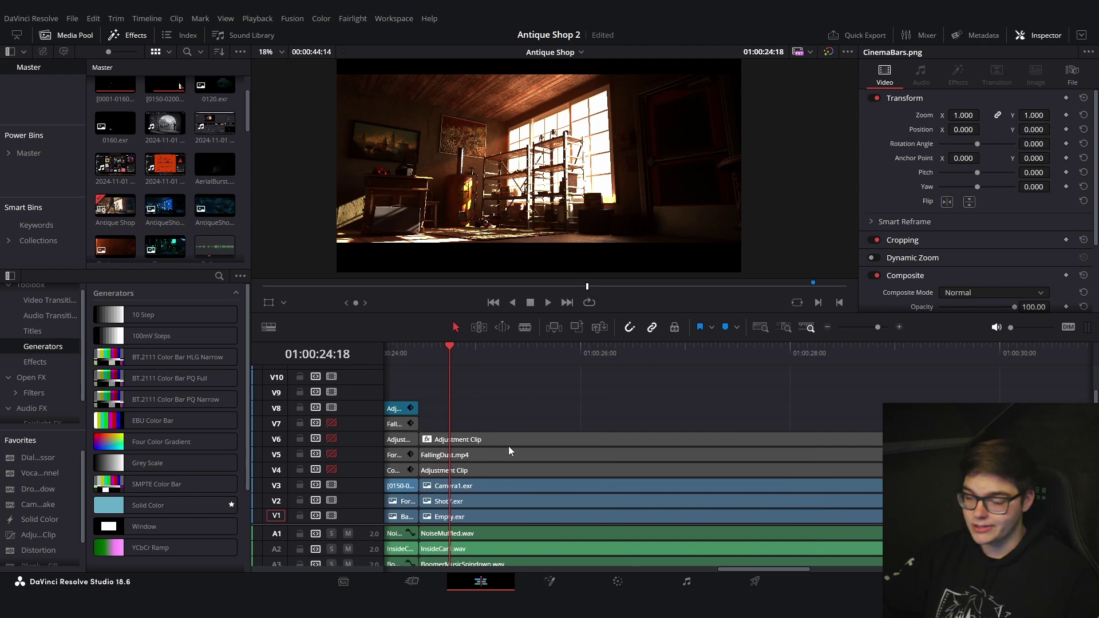
Re-enable video track V4 and open the wide room shot's adjustment clip on that track for color grading.
left_click(549, 469)
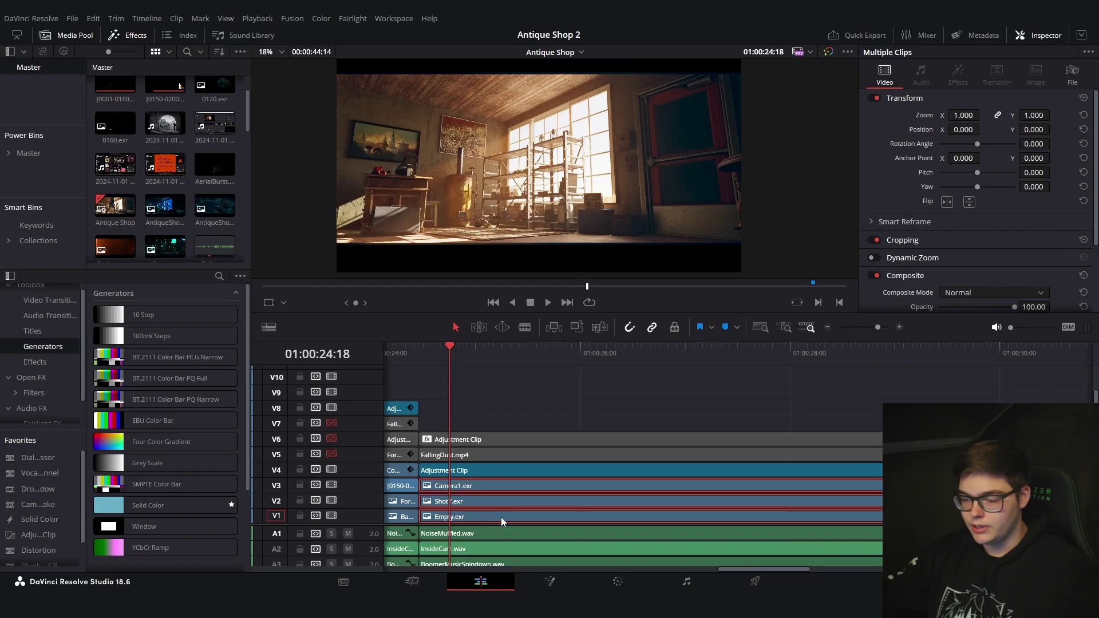
left_click(515, 392)
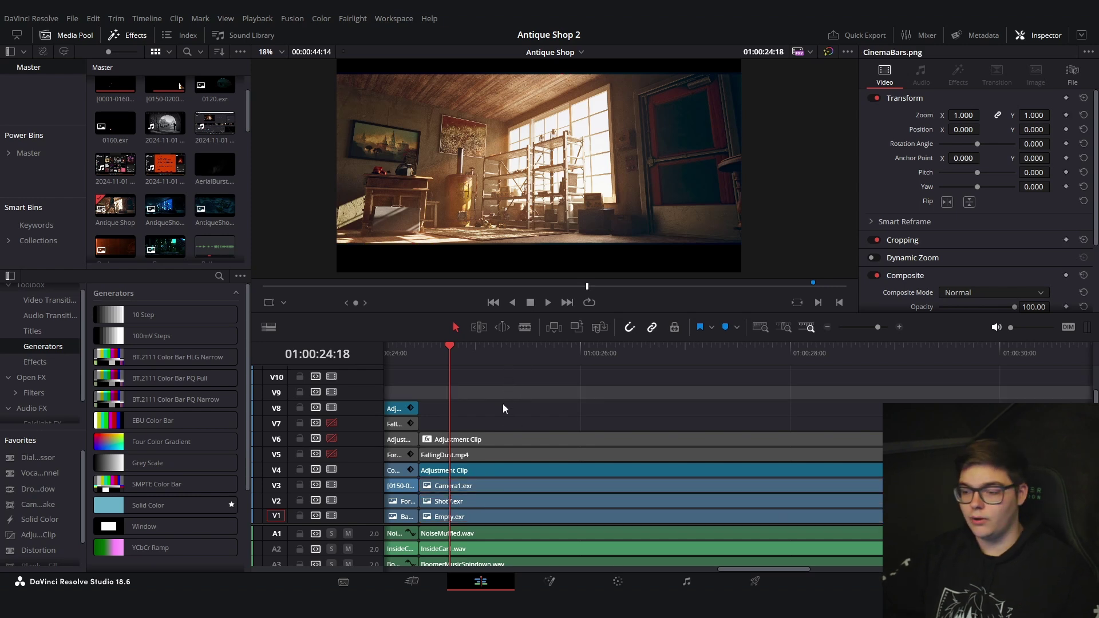
left_click(482, 468)
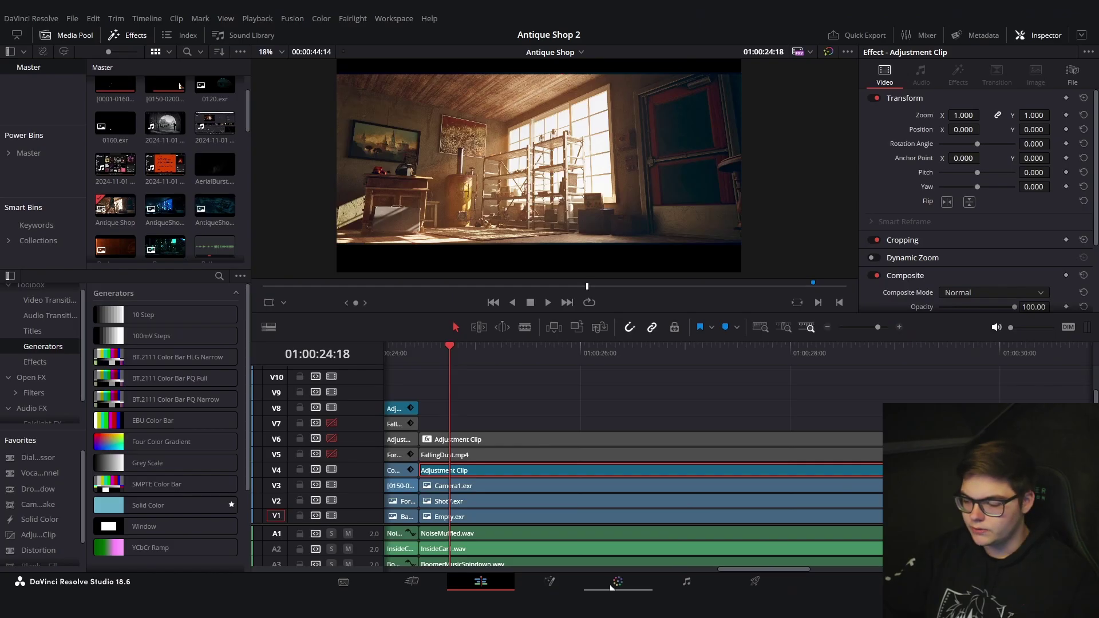
left_click(613, 585)
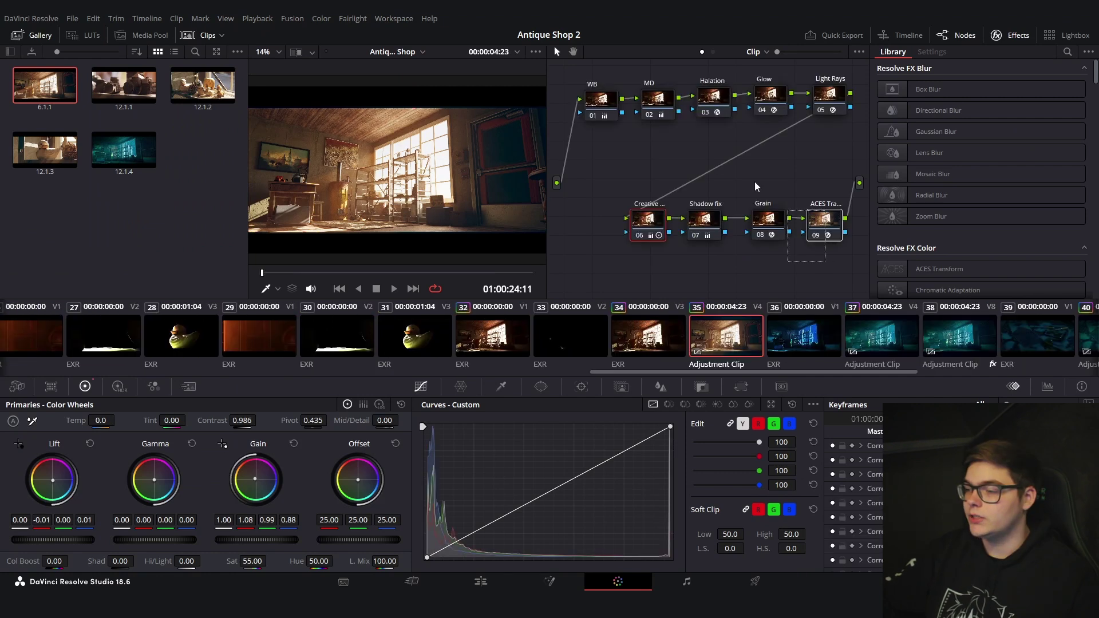
Reposition the two rows of nodes in the adjustment clip's node graph and enlarge the viewer.
left_click_drag(756, 187, 608, 91)
left_click(770, 101)
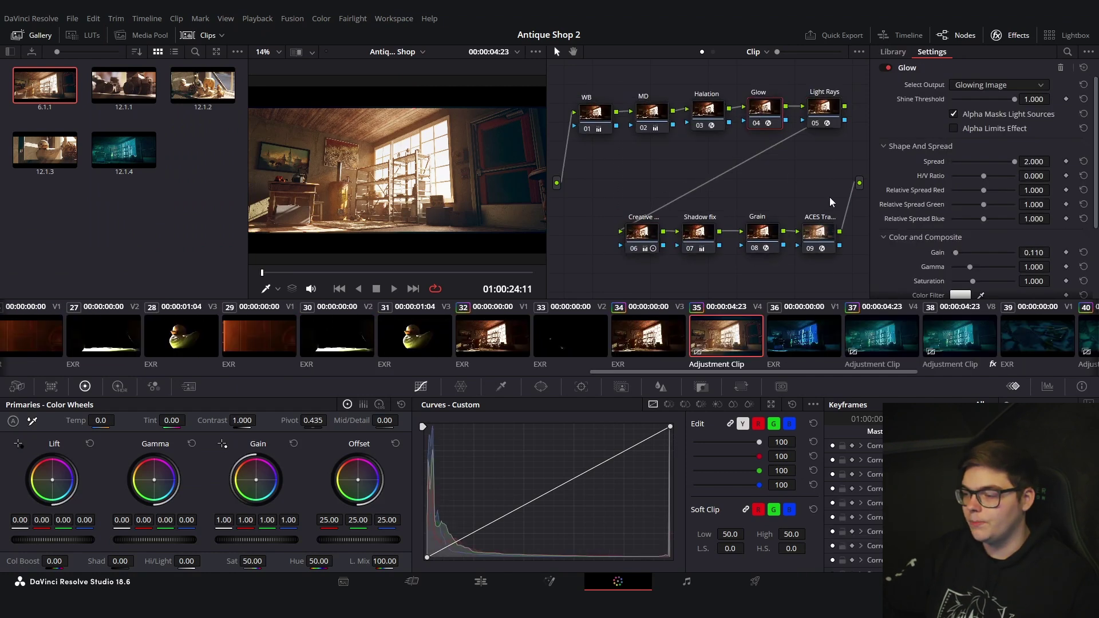
left_click(642, 214)
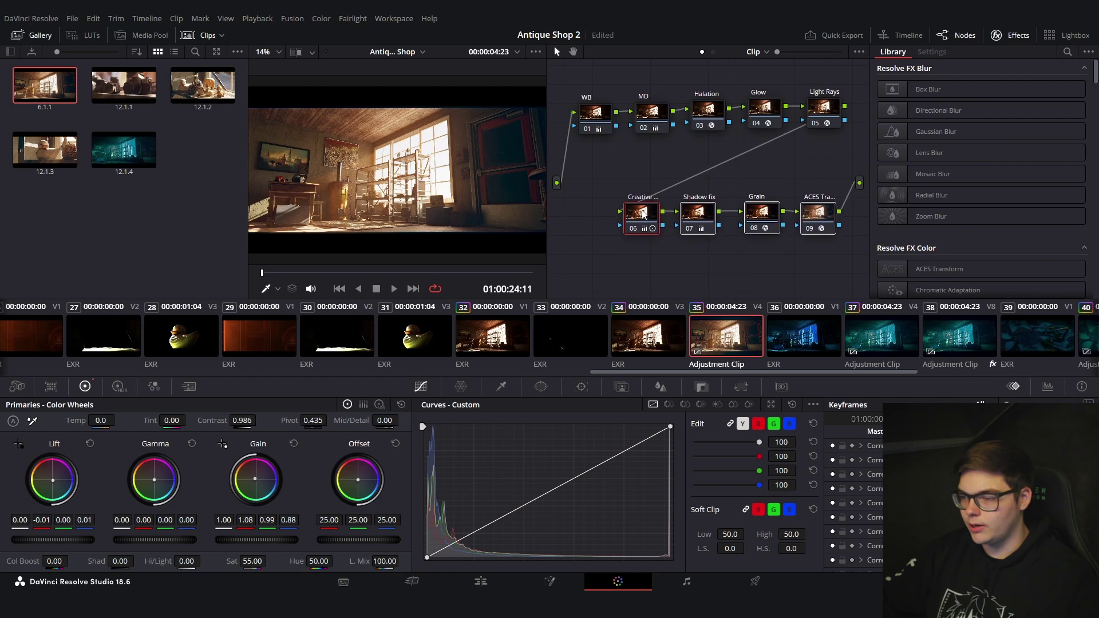
left_click(652, 112)
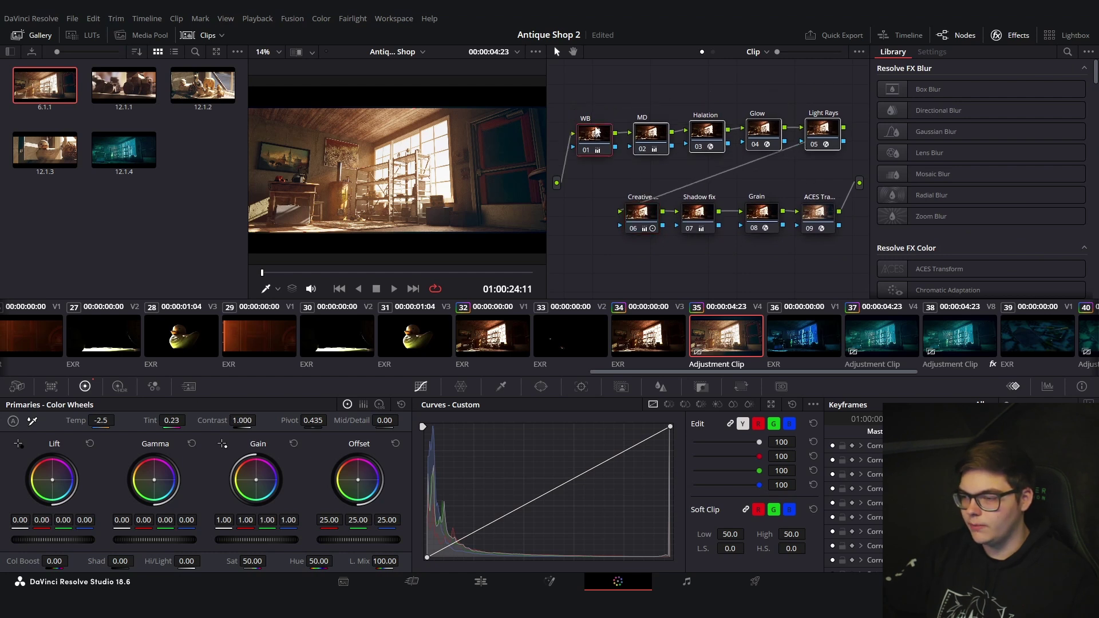
key("alt+f")
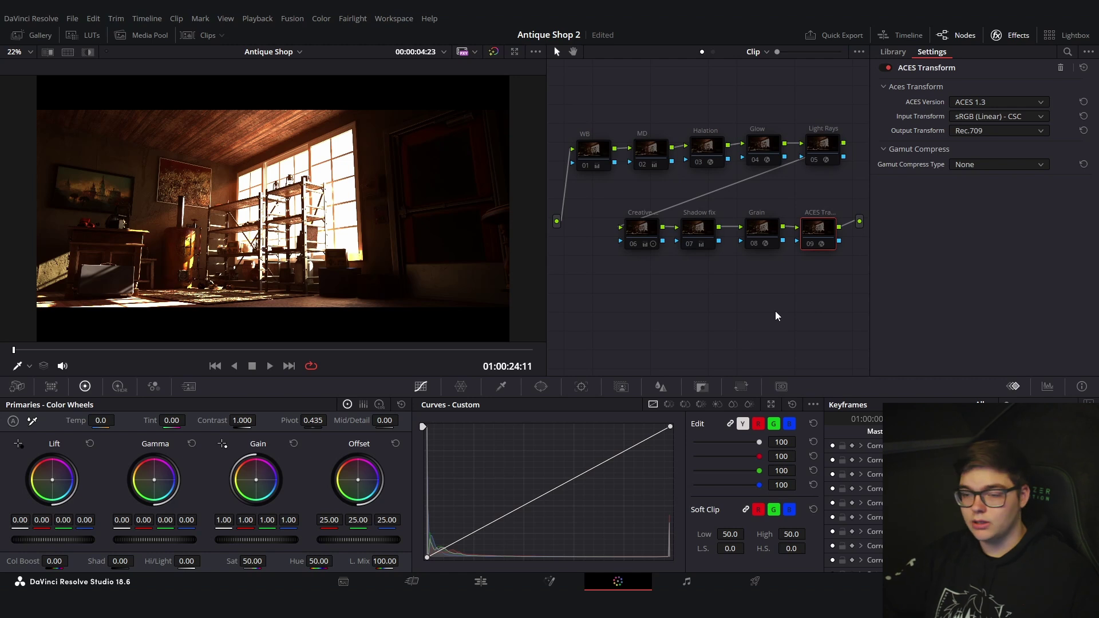
Re-enable the ACES Transform node and examine its ACES version, input transform and output transform options.
key("ctrl+d")
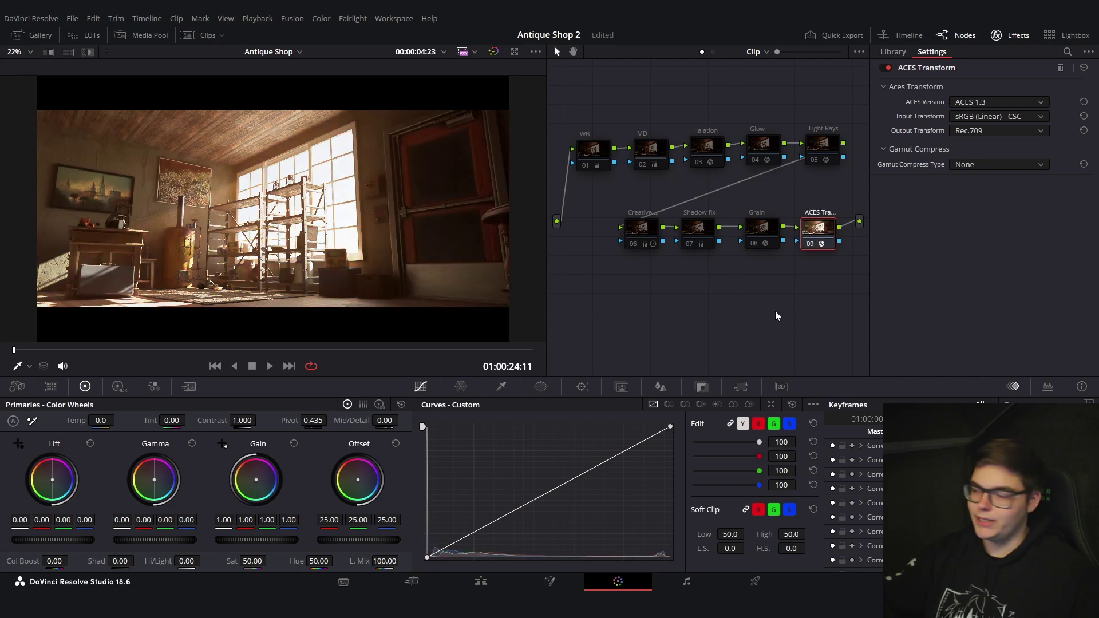
left_click(963, 103)
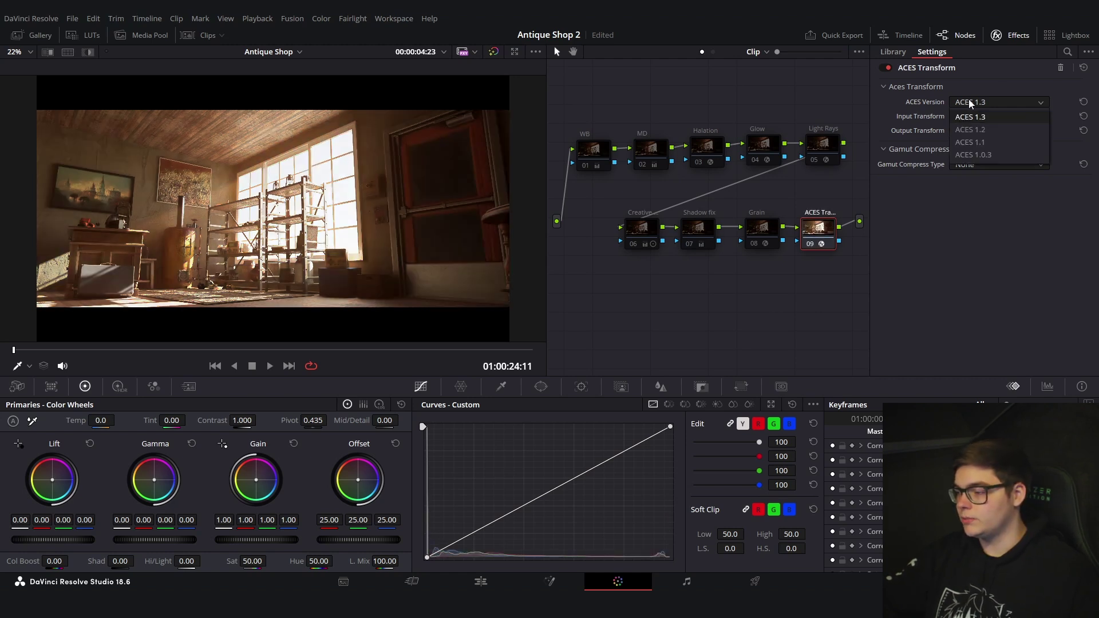
left_click(966, 104)
left_click(977, 117)
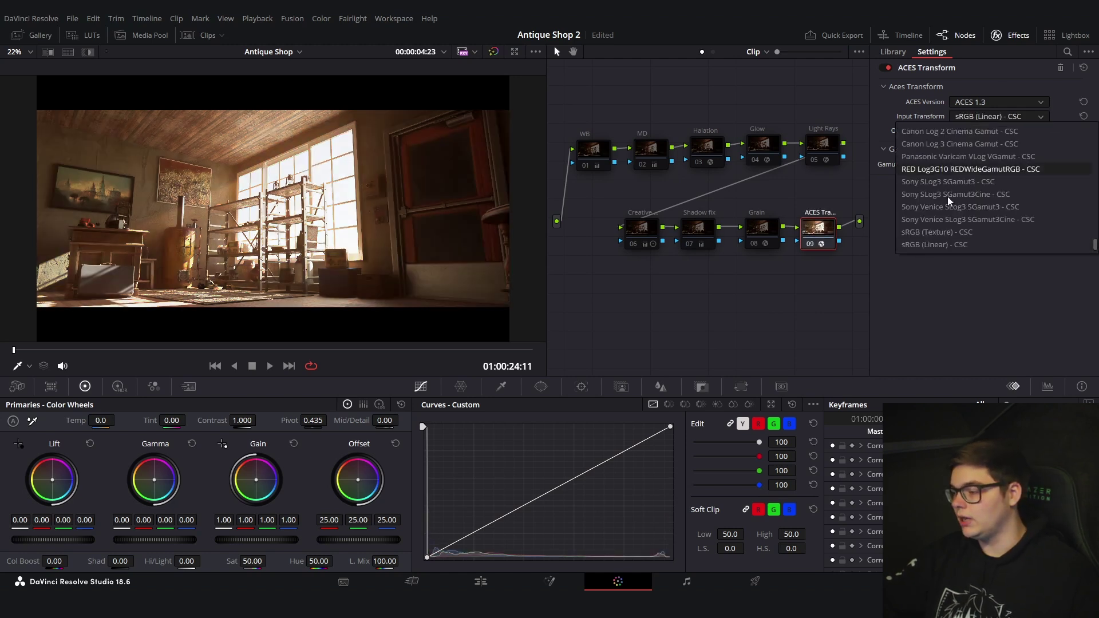
left_click(938, 271)
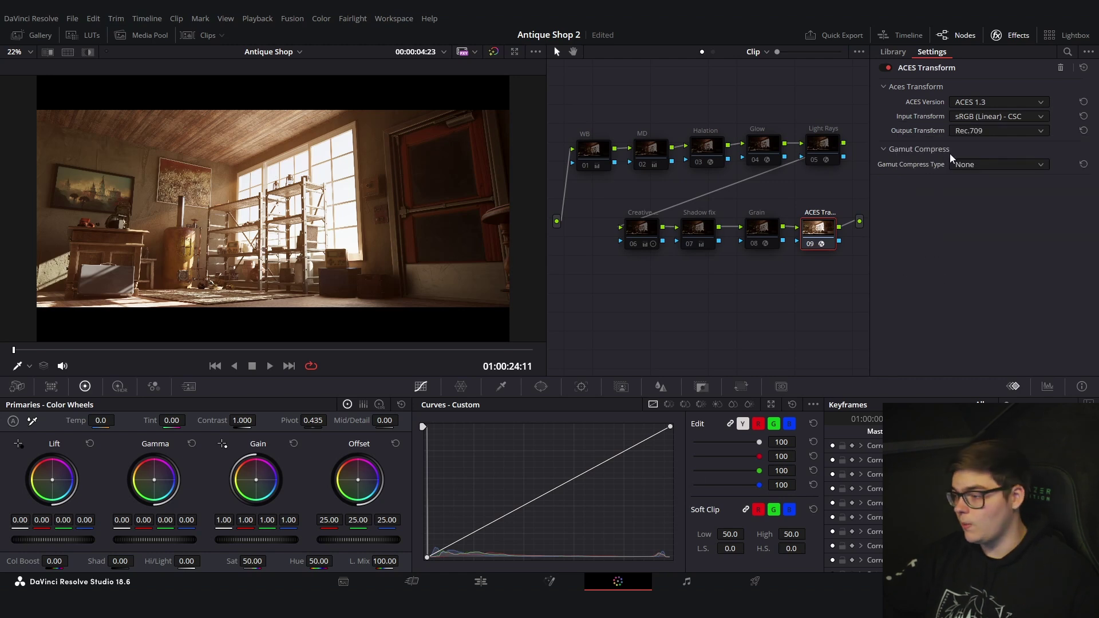
left_click(993, 135)
left_click(995, 133)
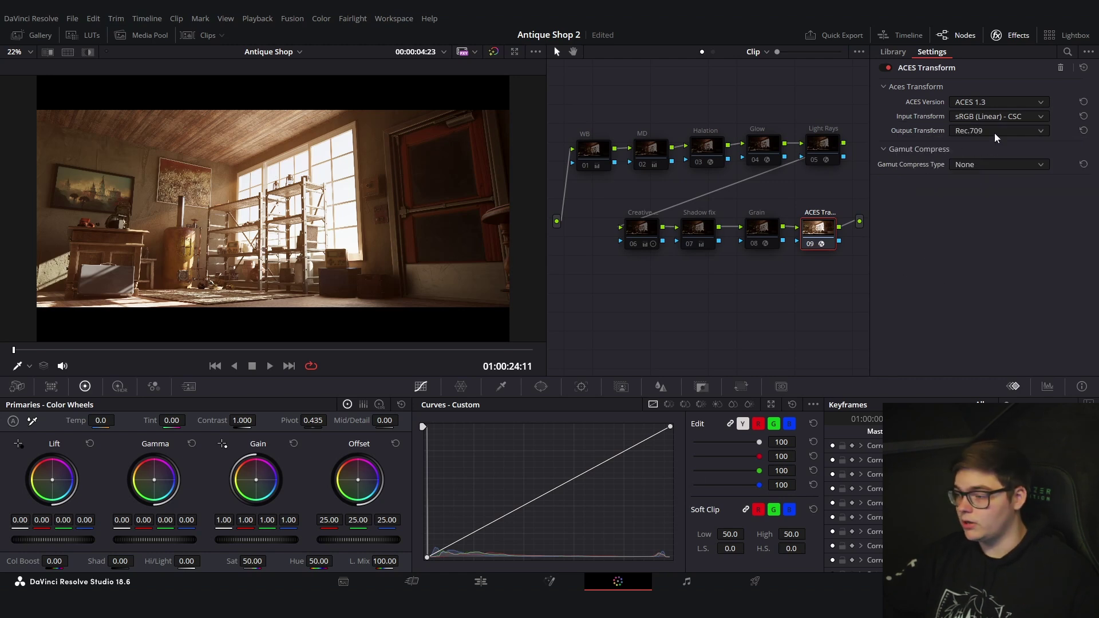
Re-enable the WB and MD nodes, examining the bright window and shelves up close with the white balance picker.
left_click(593, 150)
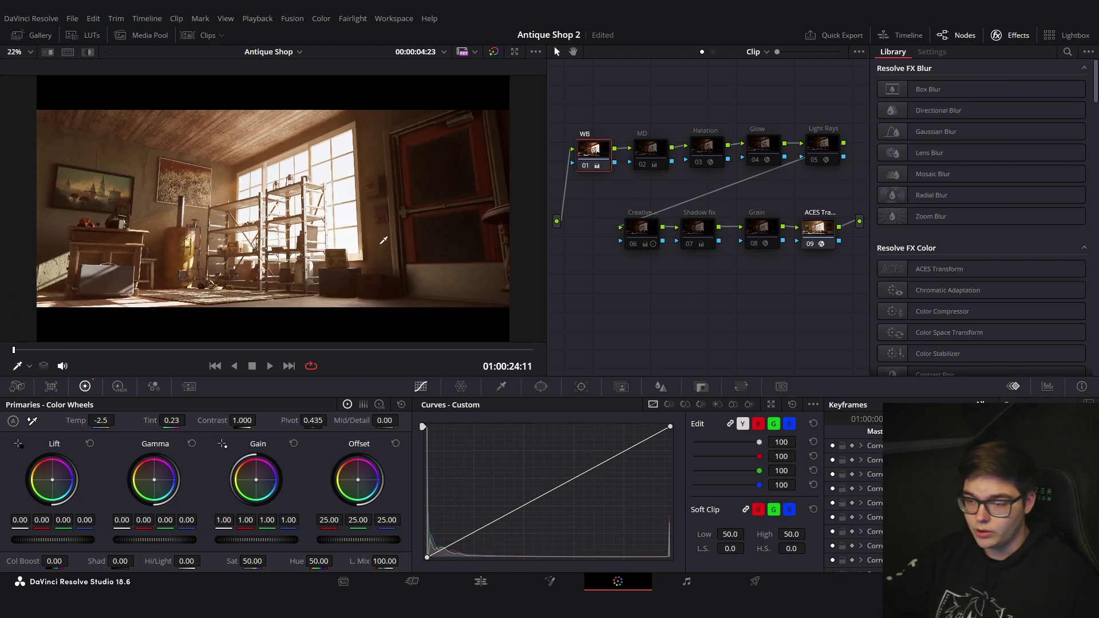
key("ctrl+equal")
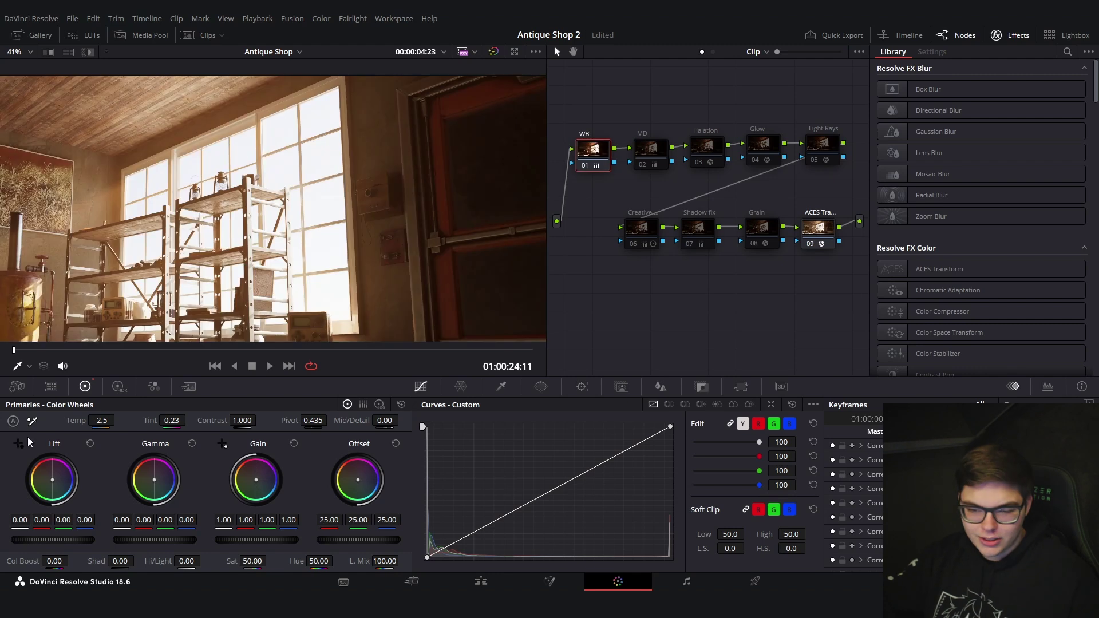
left_click(32, 423)
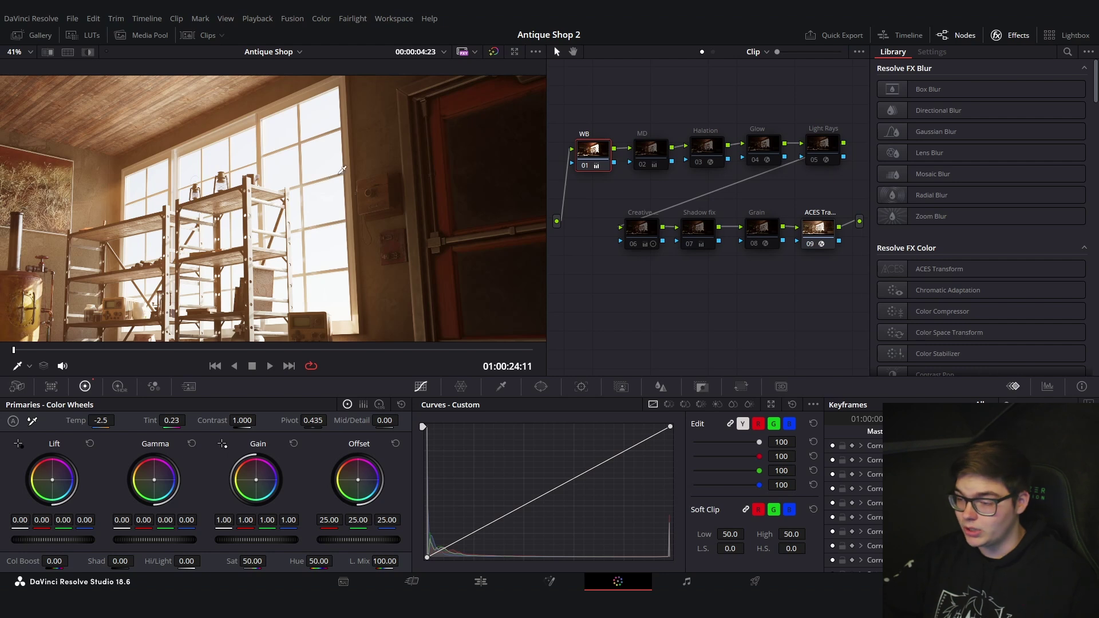
scroll(342, 170, "up", 4)
key("alt+shift+apostrophe")
key("alt+shift+apostrophe")
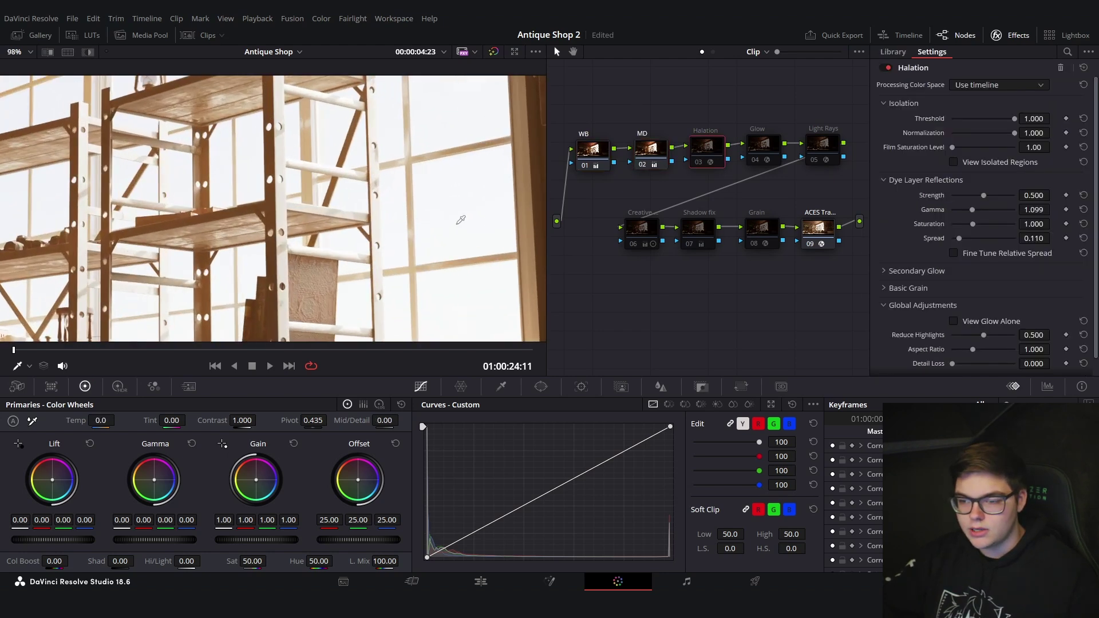
Toggle the Halation node to compare its effect on the shelf edges up close, leaving the node enabled.
scroll(275, 220, "up", 8)
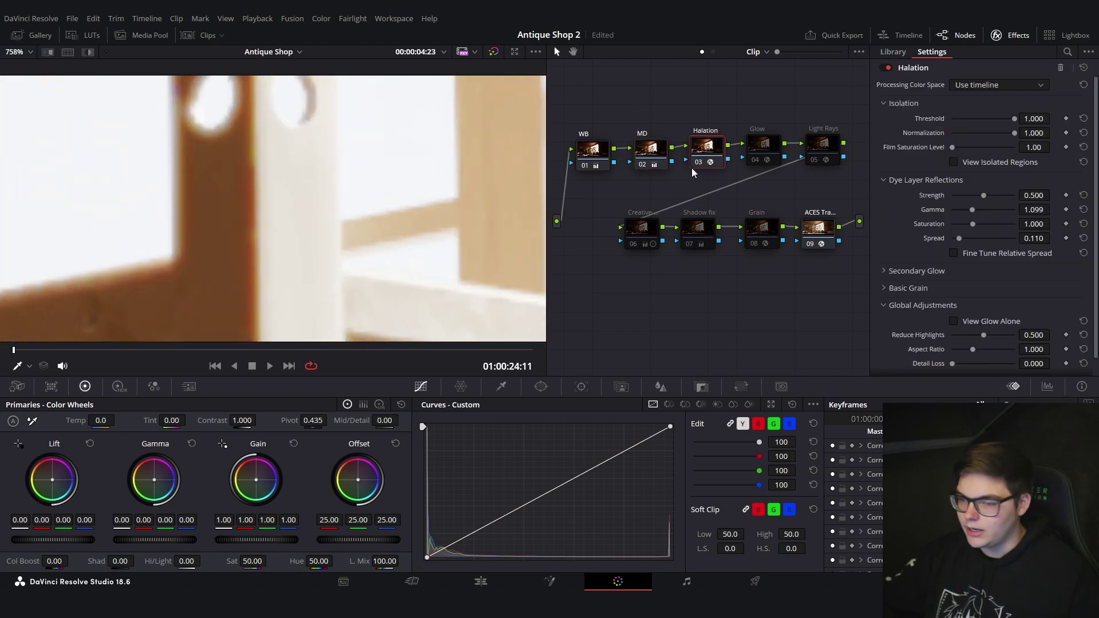
key("ctrl+d")
middle_click_drag(261, 207, 313, 292)
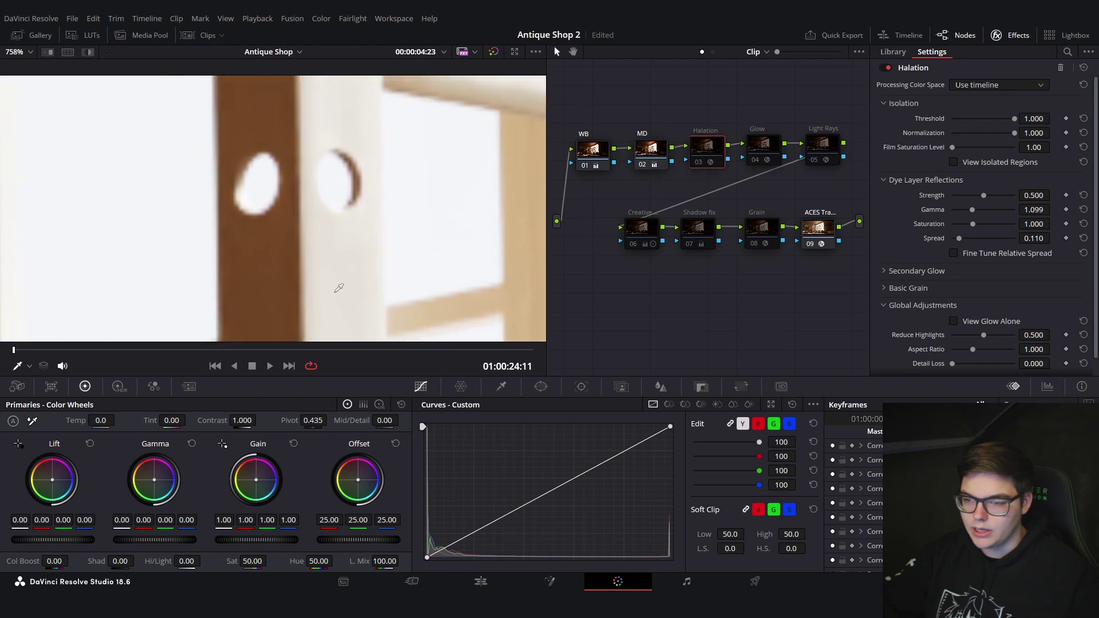
key("ctrl+d")
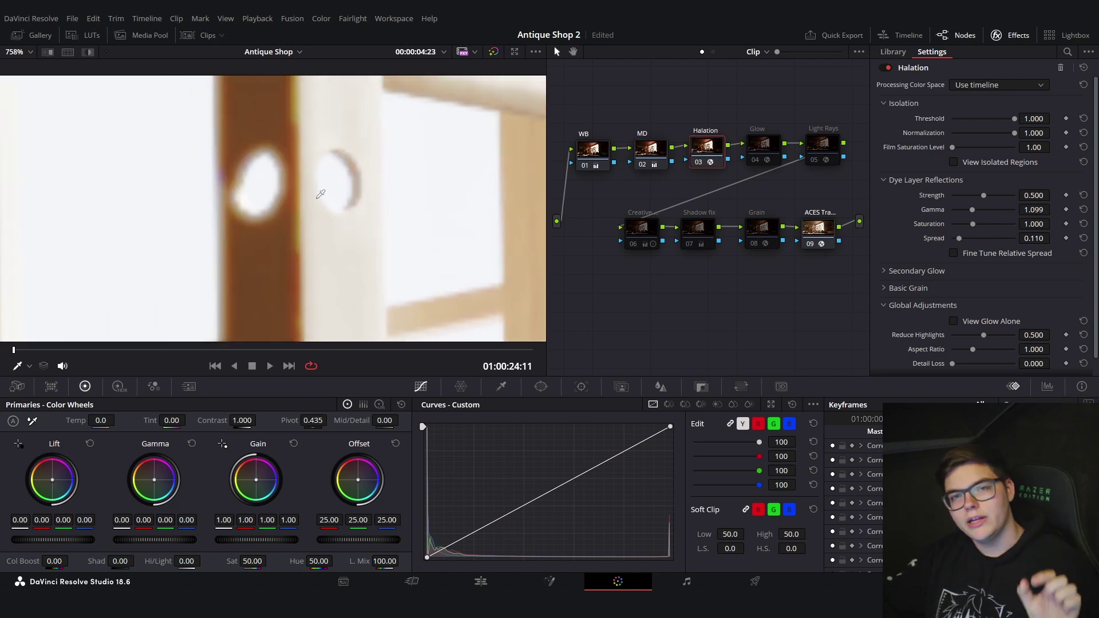
Re-enable the Glow and Light Rays nodes and set the ray directions to At An Angle with an angle of 64.4.
scroll(326, 207, "down", 8)
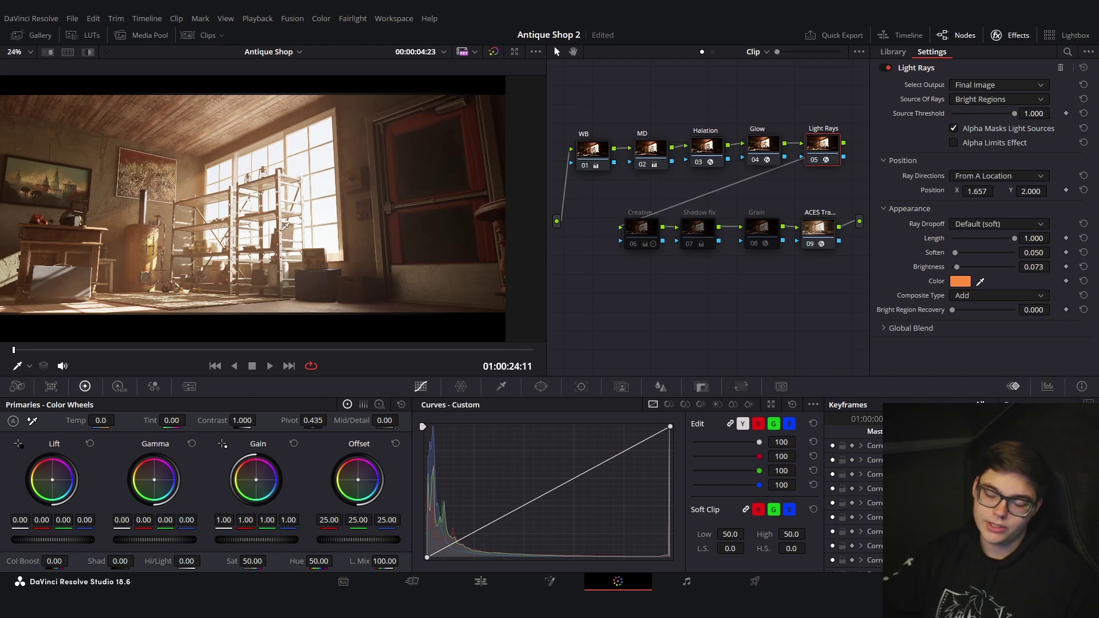
left_click(973, 176)
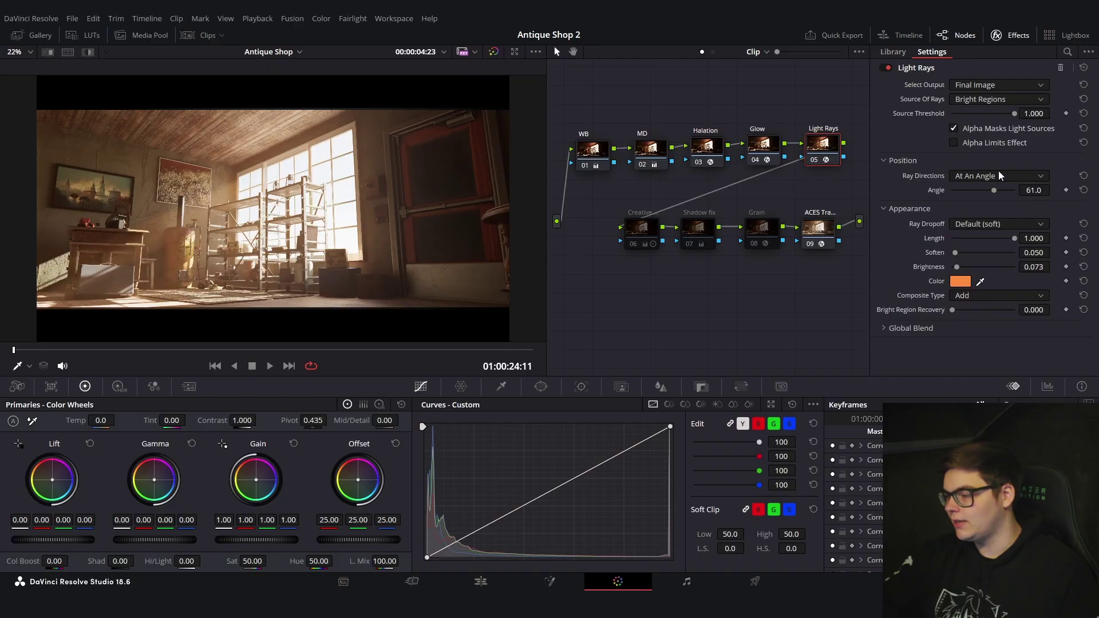
left_click_drag(992, 190, 994, 193)
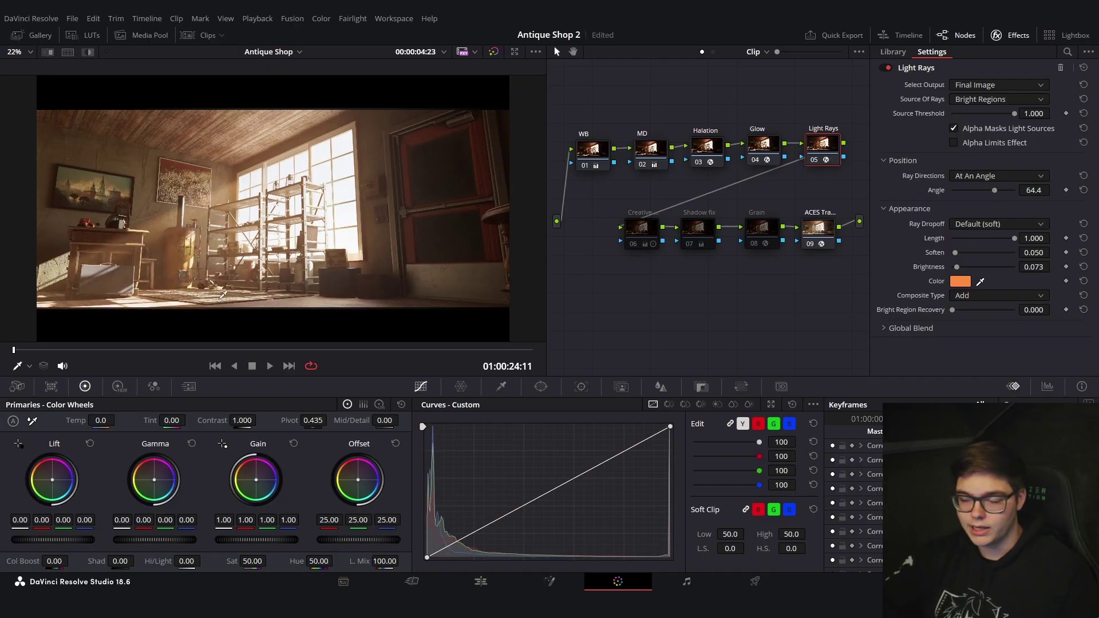
Re-enable the Creative node and play the wide room shot to 01:00:28:16.
left_click(642, 229)
key("space")
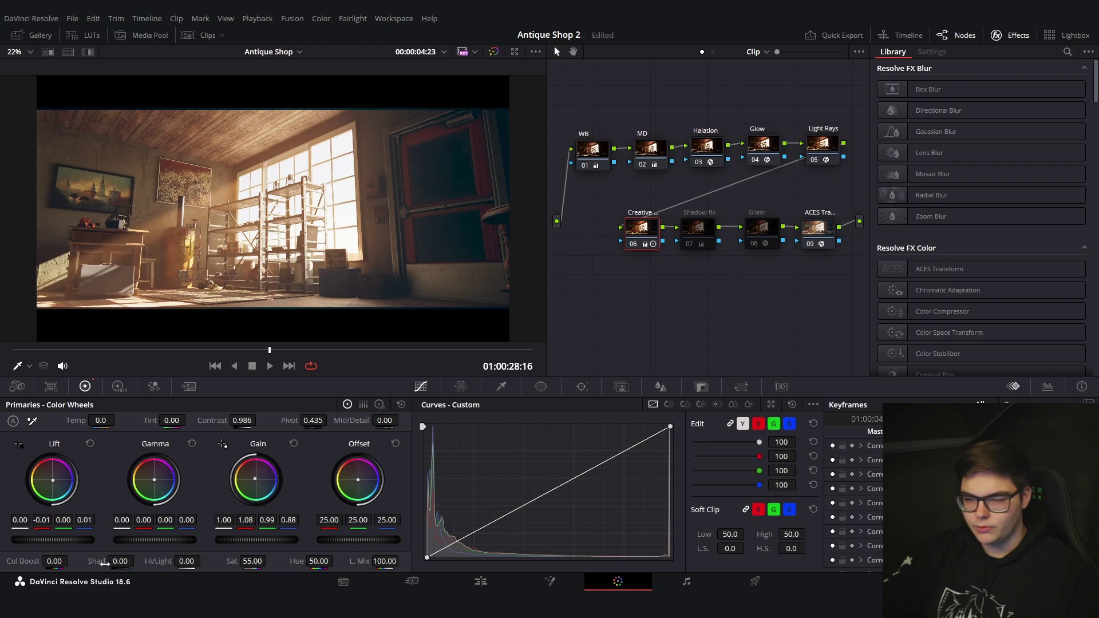
Try the Creative node's shadows at -20.50 during playback of the shot, and reset the shadows value.
left_click_drag(105, 564, 80, 564)
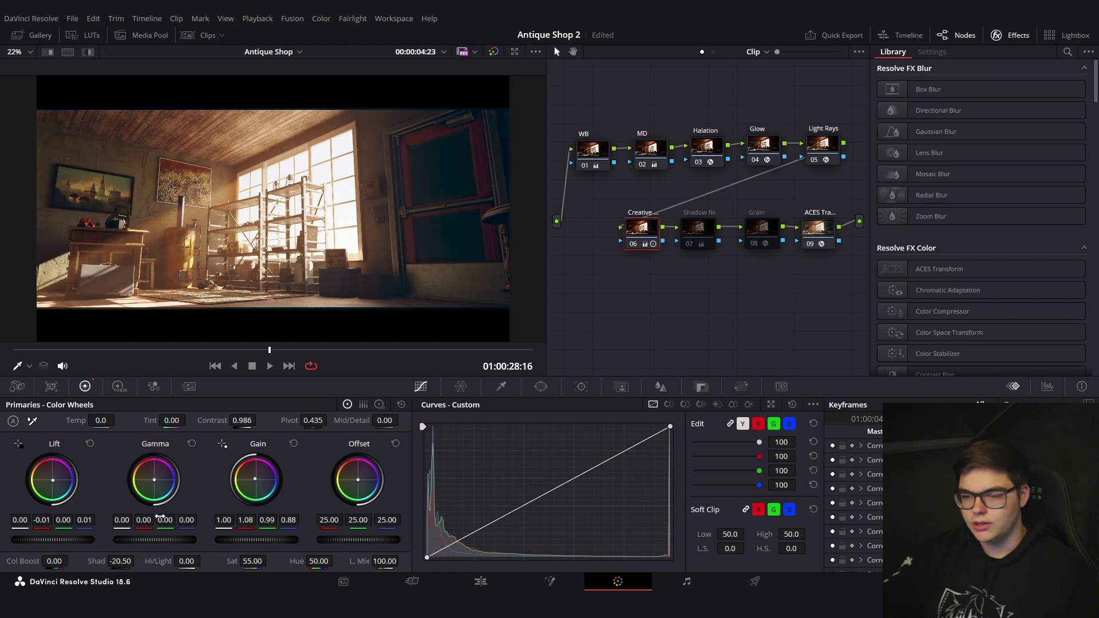
key("space")
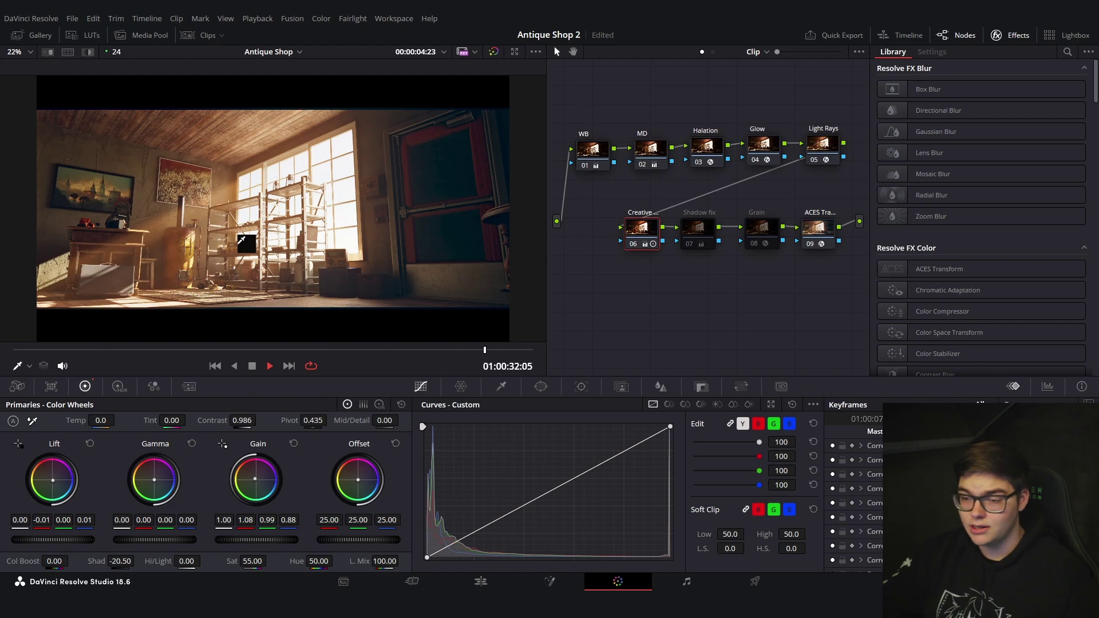
key("space")
key("space")
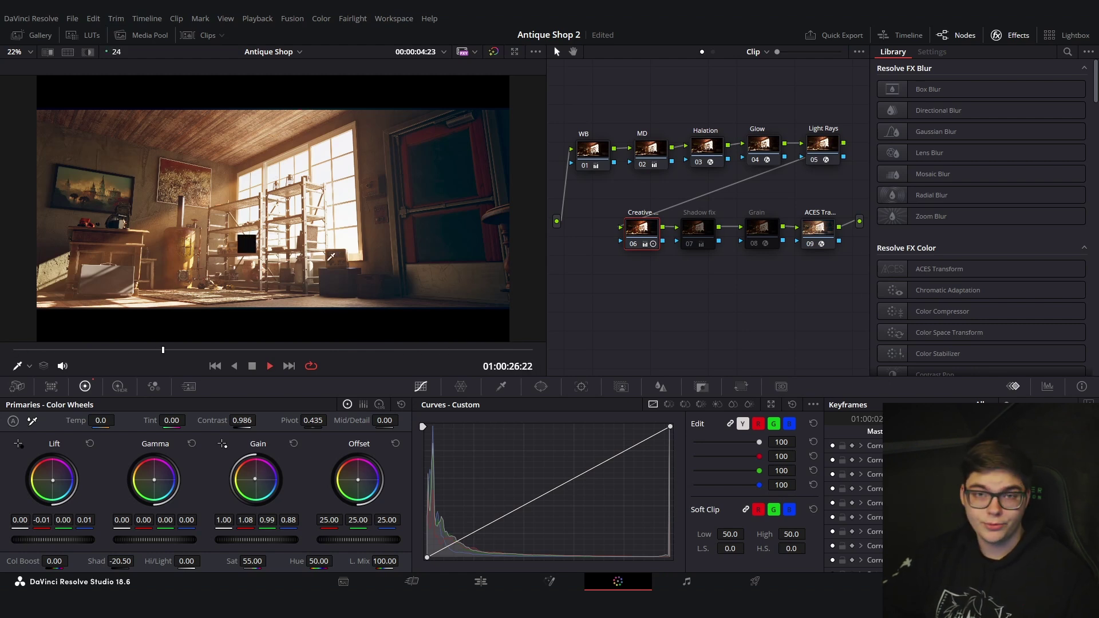
key("space")
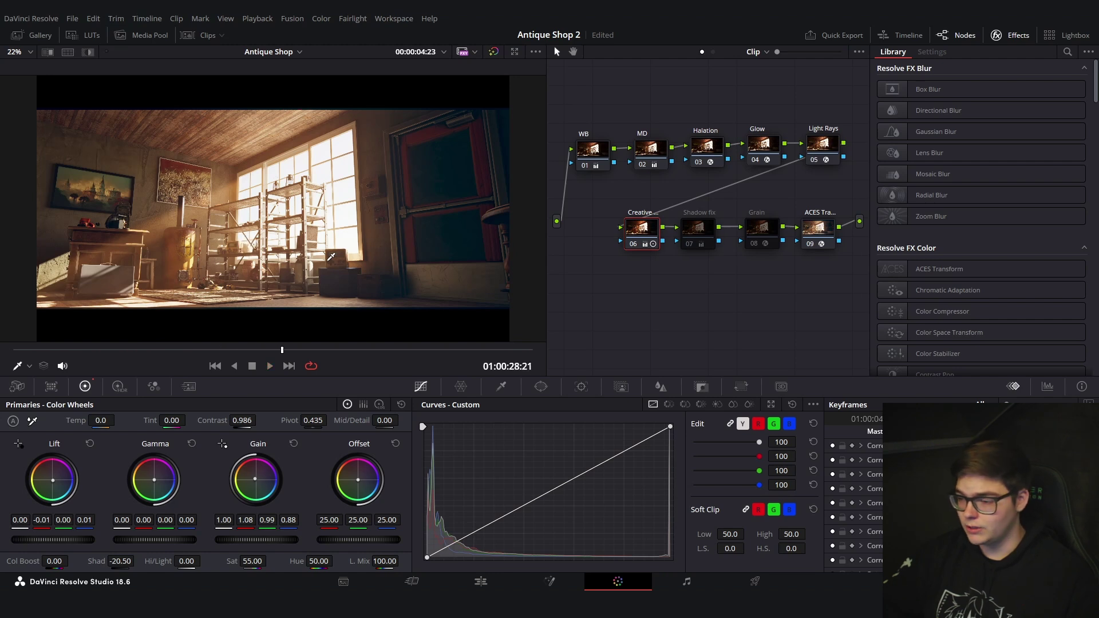
double_click(97, 561)
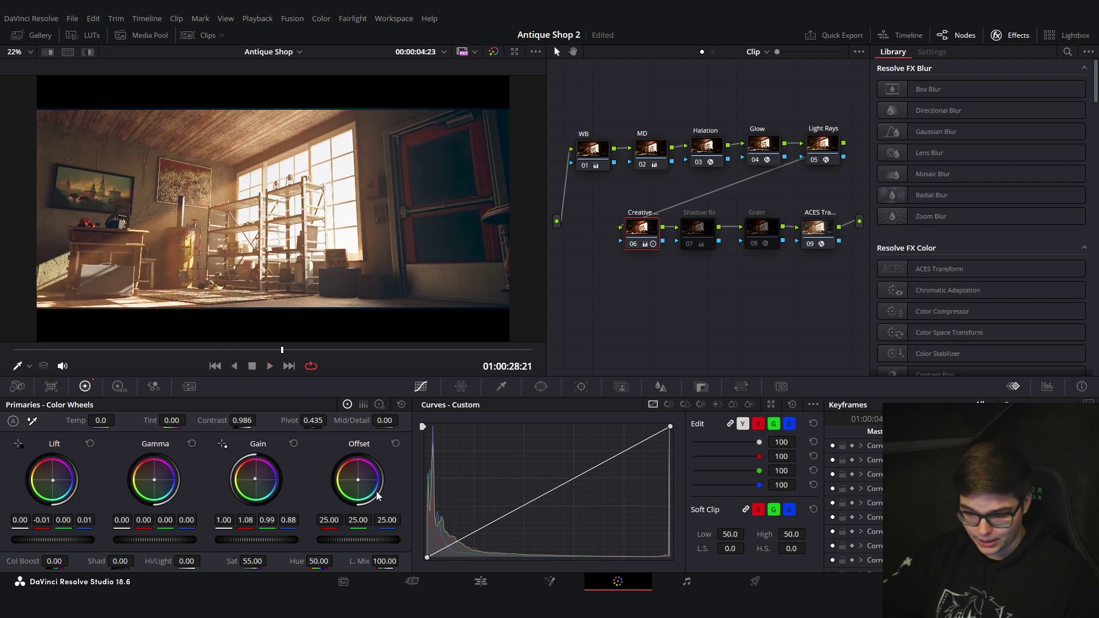
Re-enable the Shadow fix and Grain nodes and review the Film Grain presets, keeping 16mm 500T.
left_click(705, 227)
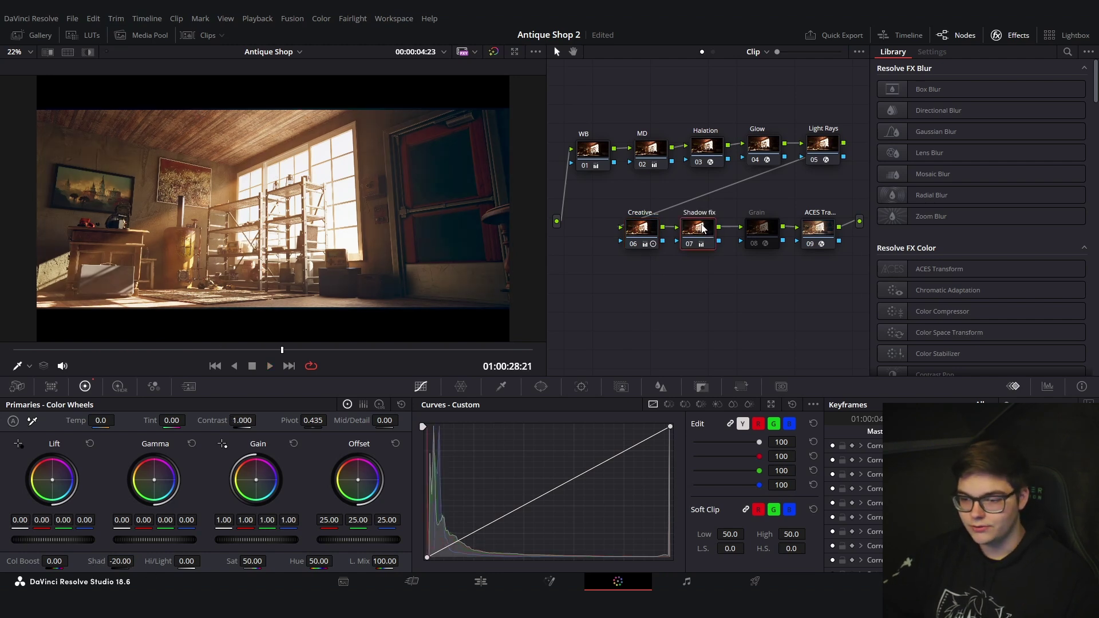
left_click(762, 232)
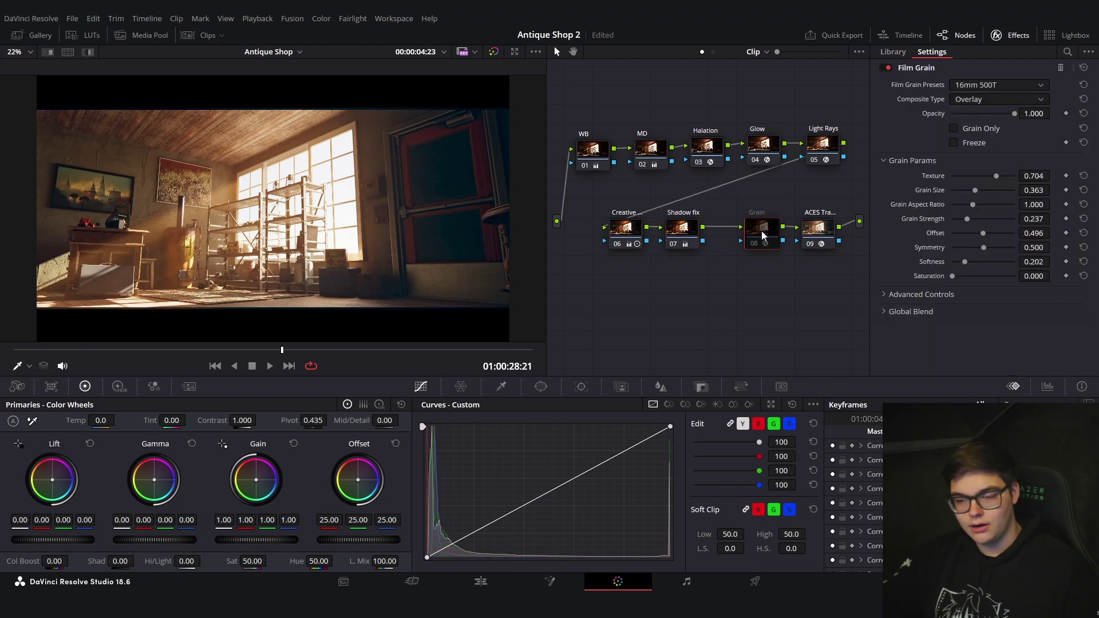
left_click(981, 97)
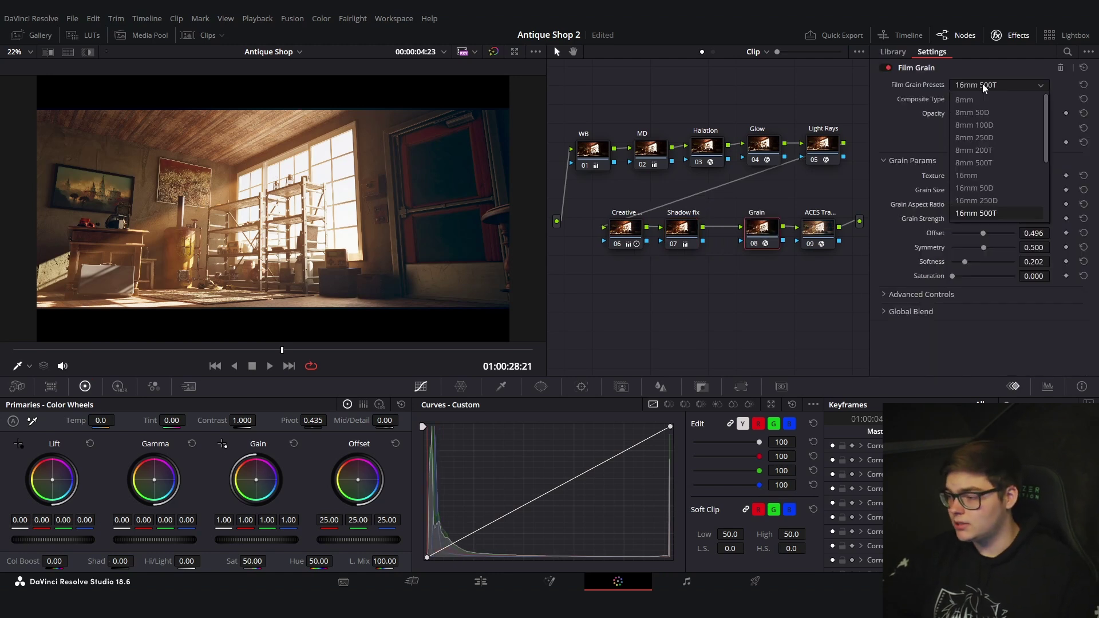
left_click(984, 92)
left_click(1001, 86)
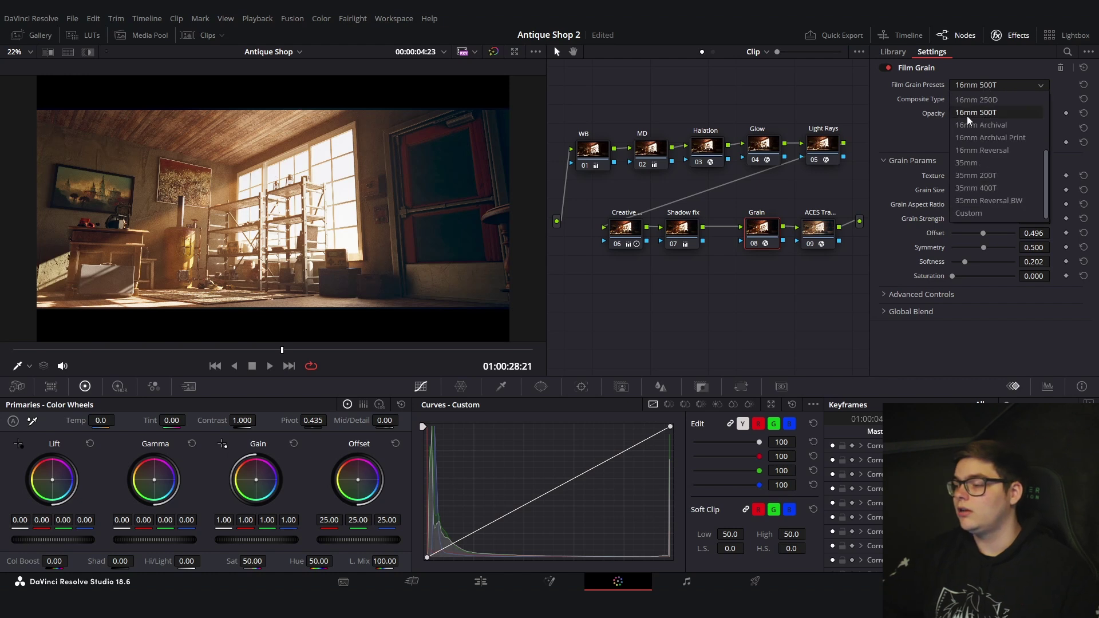
left_click(833, 131)
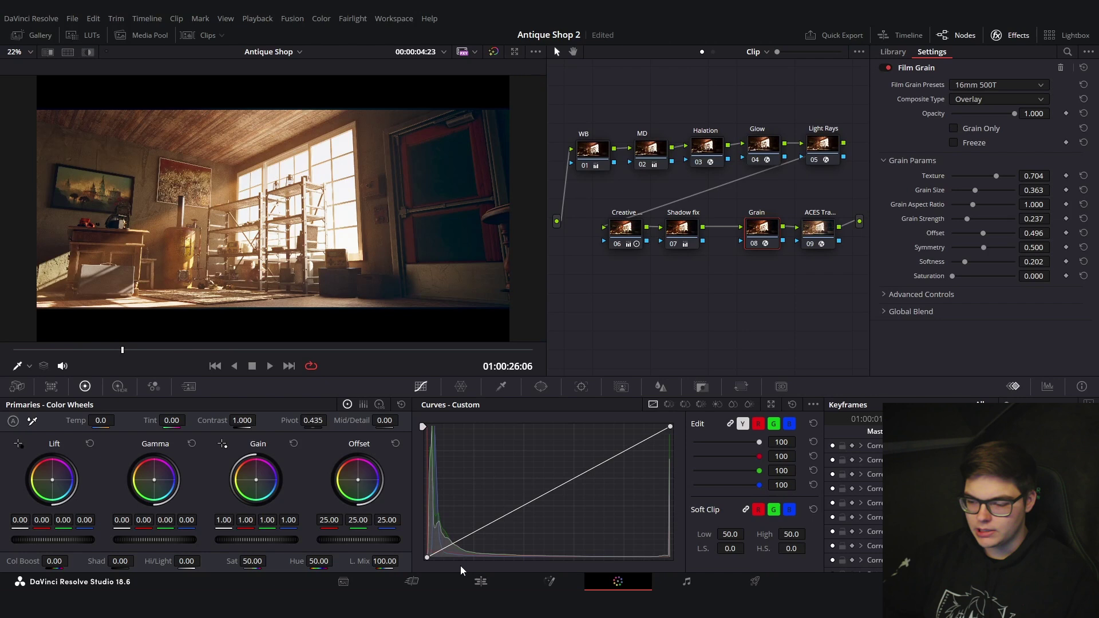
Return to the editing timeline and re-enable video track V5 to restore the FallingDust.mp4 layer.
left_click(481, 582)
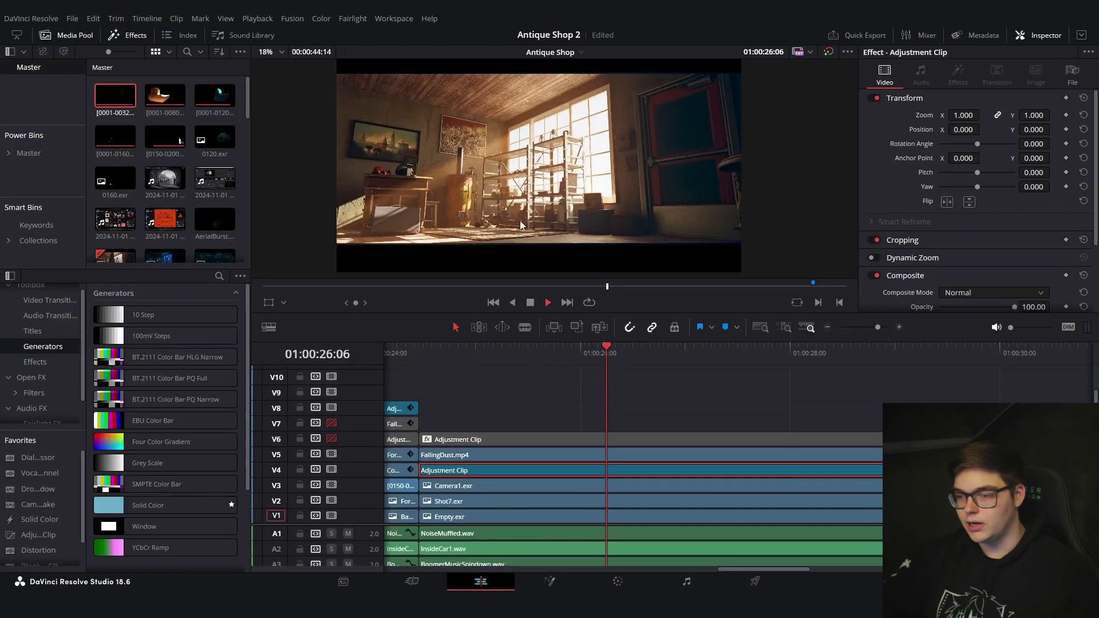
Select the FallingDust.mp4 clip on track V5 and inspect its composite mode and opacity while playing the wide room shot.
key("space")
left_click(485, 454)
key("space")
scroll(991, 208, "down", 3)
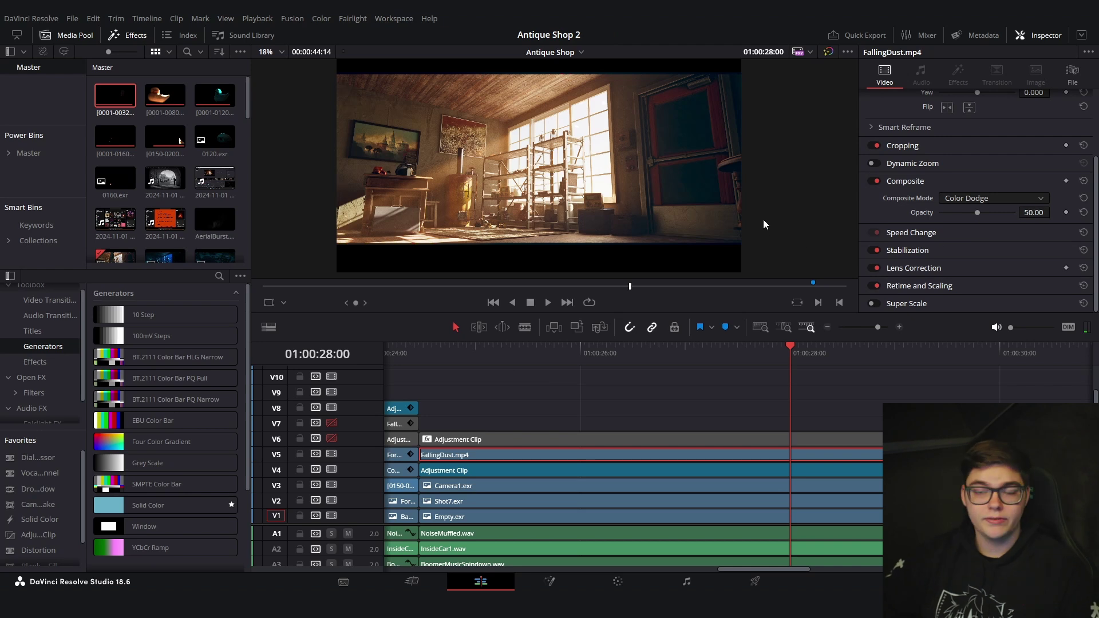
Re-enable video track V6 to restore its adjustment clip and play the wide room shot to 01:00:28:10.
left_click(332, 438)
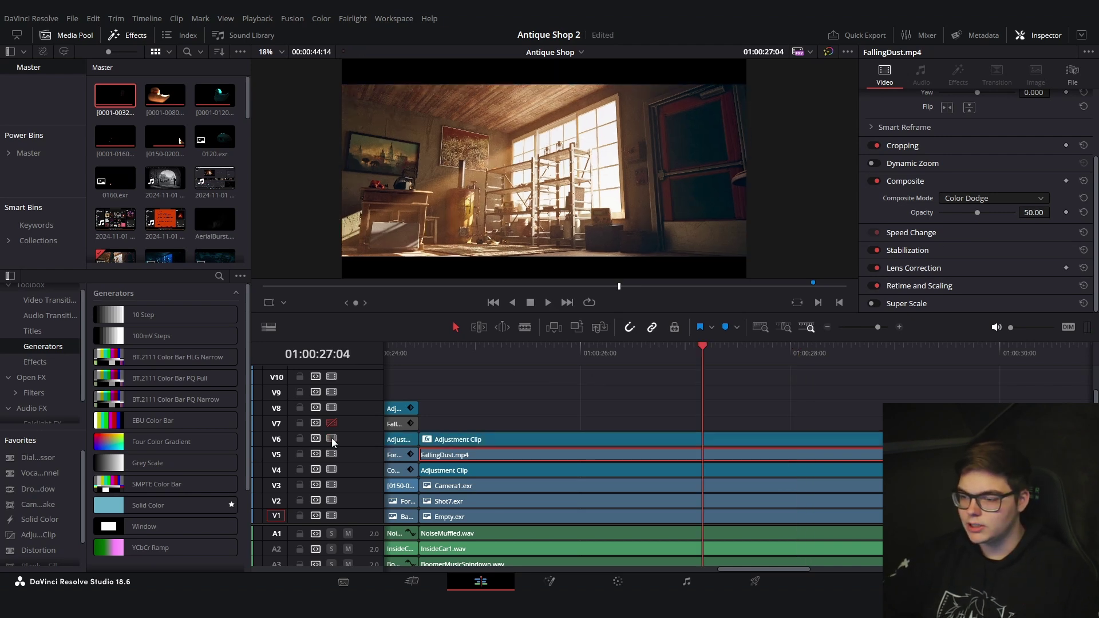
key("space")
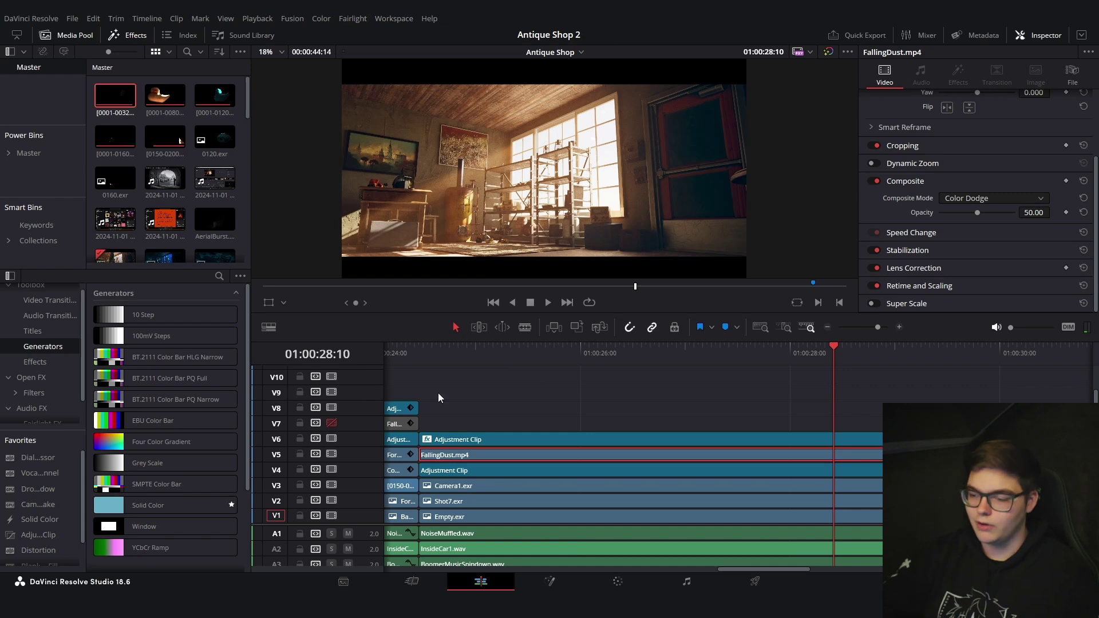
Toggle video track V12 off and on to compare the shot with and without the CinemaBars.png overlay.
scroll(334, 372, "up", 2)
left_click(333, 374)
left_click(334, 373)
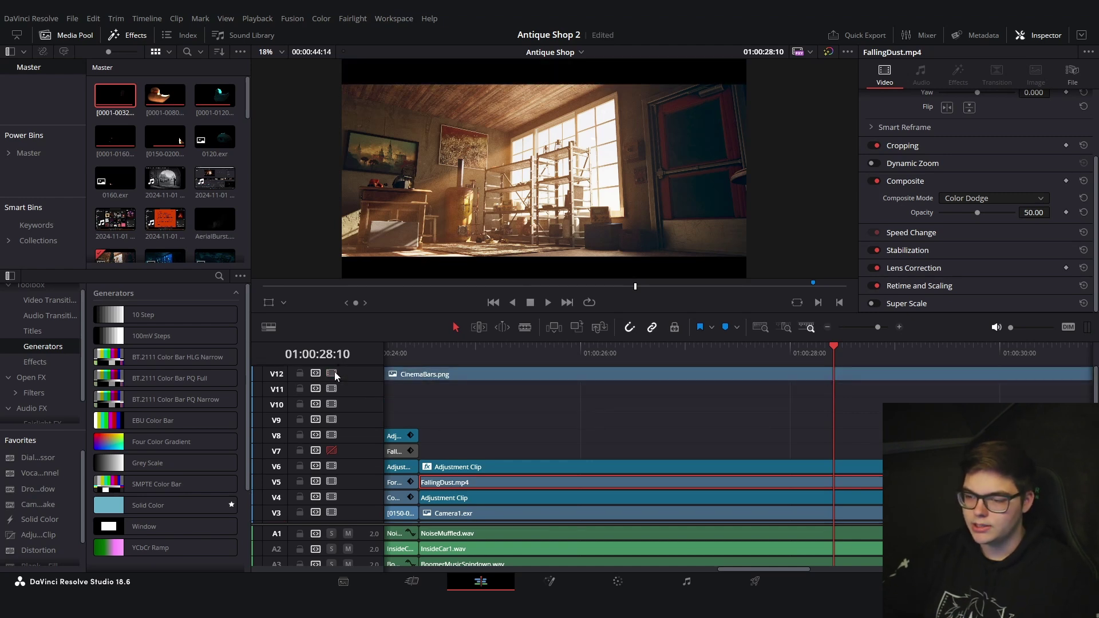
left_click(335, 373)
left_click(334, 373)
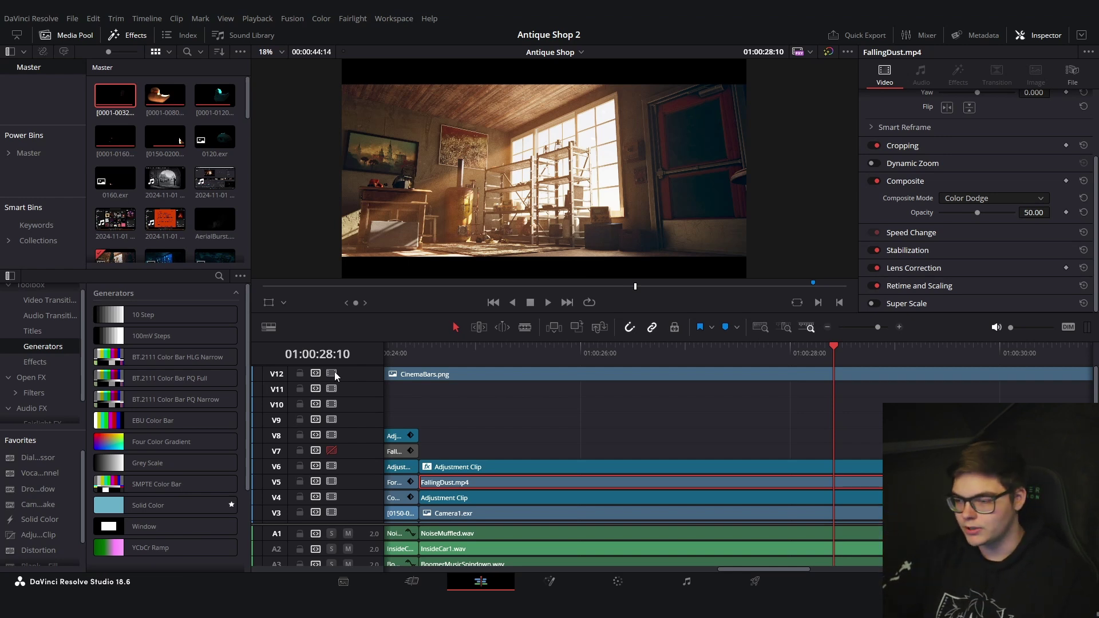
Review the earlier duck shots across the full timeline, parking the playhead at 01:00:11:06.
scroll(535, 395, "down", 2)
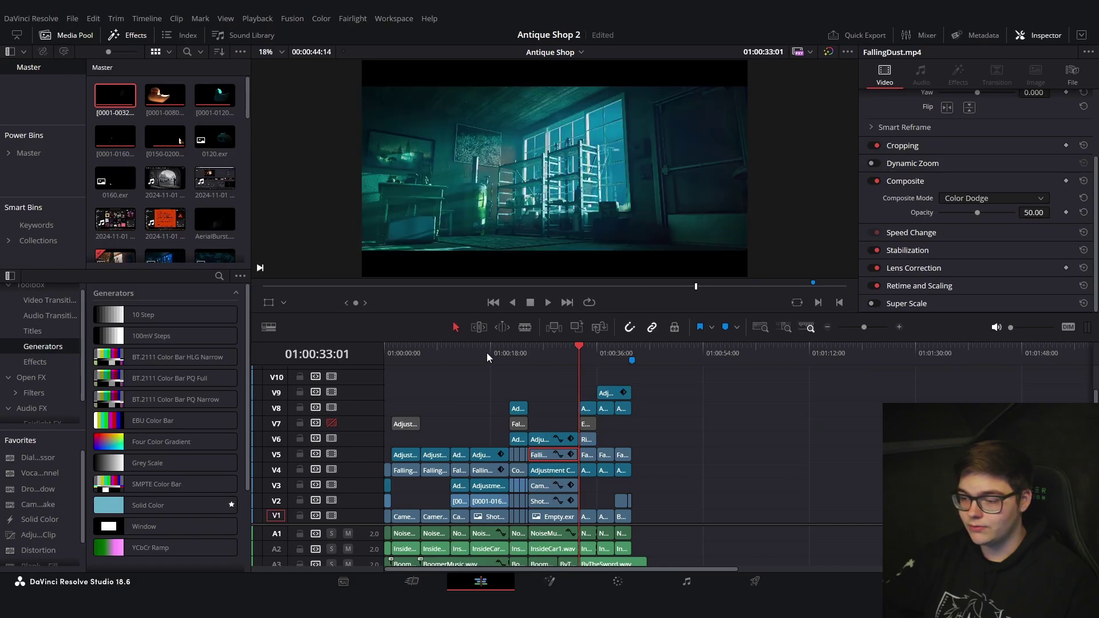
left_click(513, 352)
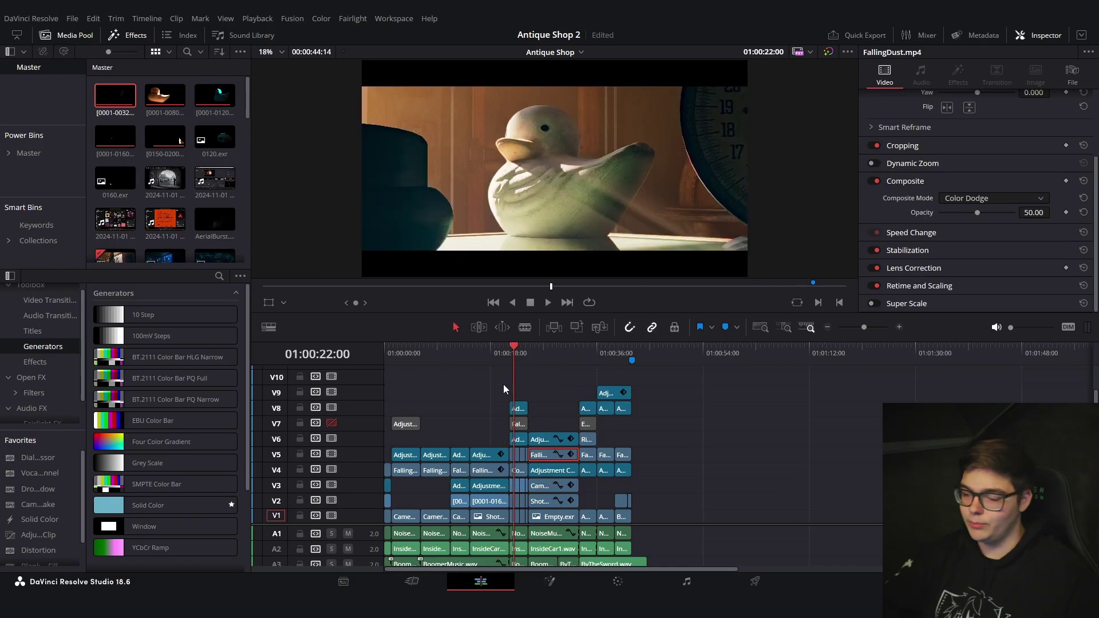
left_click_drag(486, 365, 455, 366)
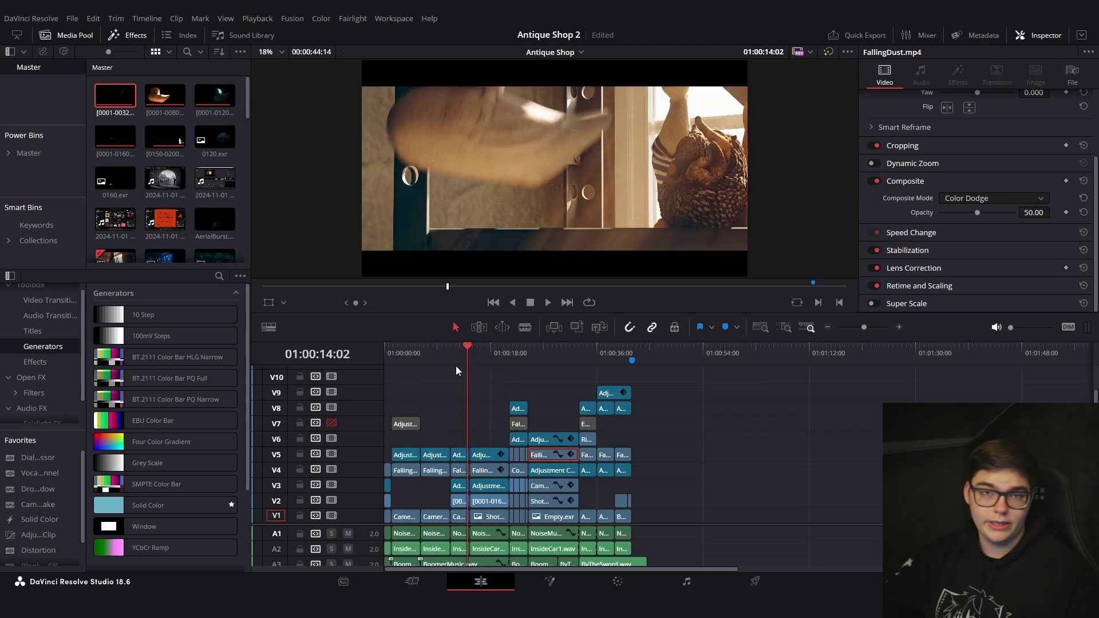
left_click(451, 355)
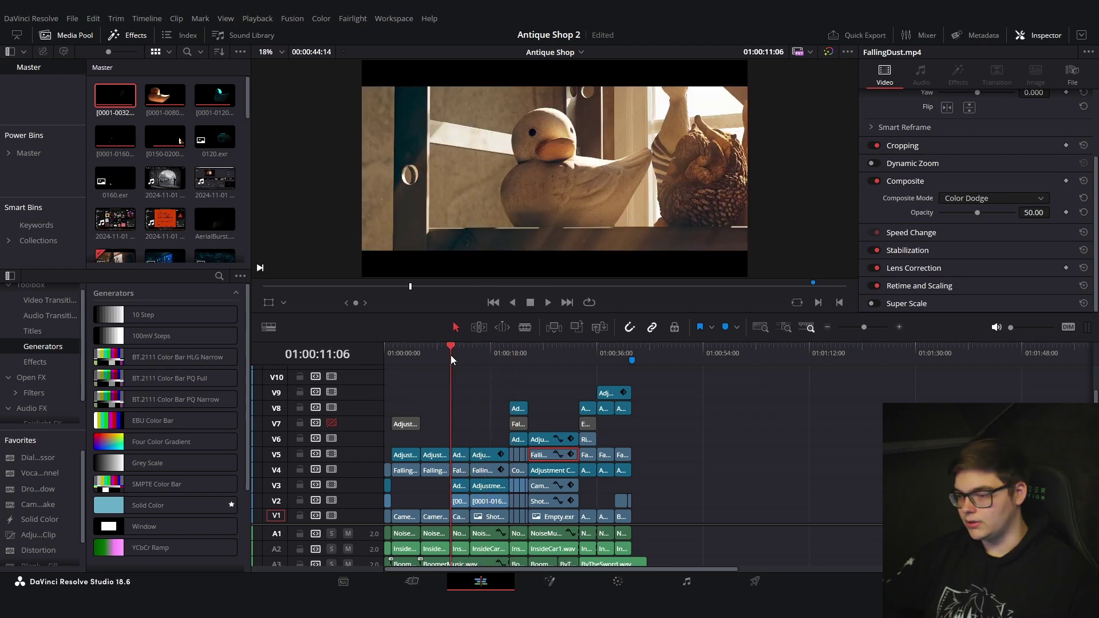